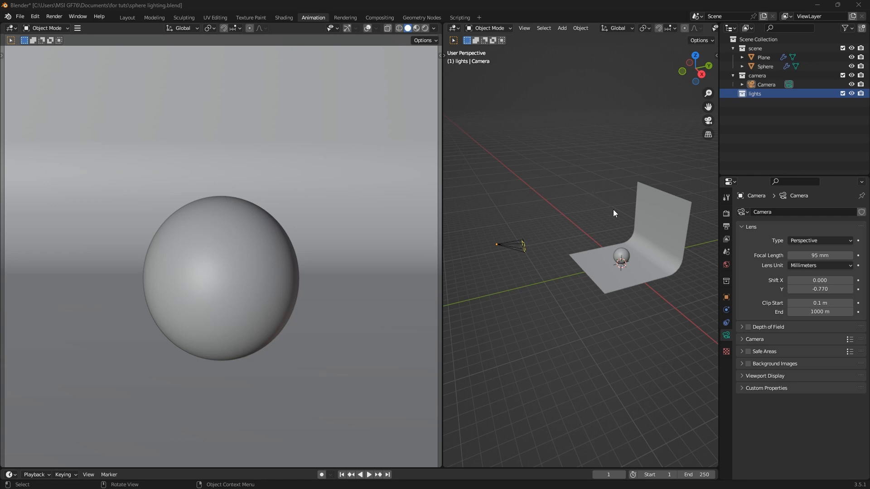
Switch the render engine to Cycles using GPU Compute
left_click(726, 214)
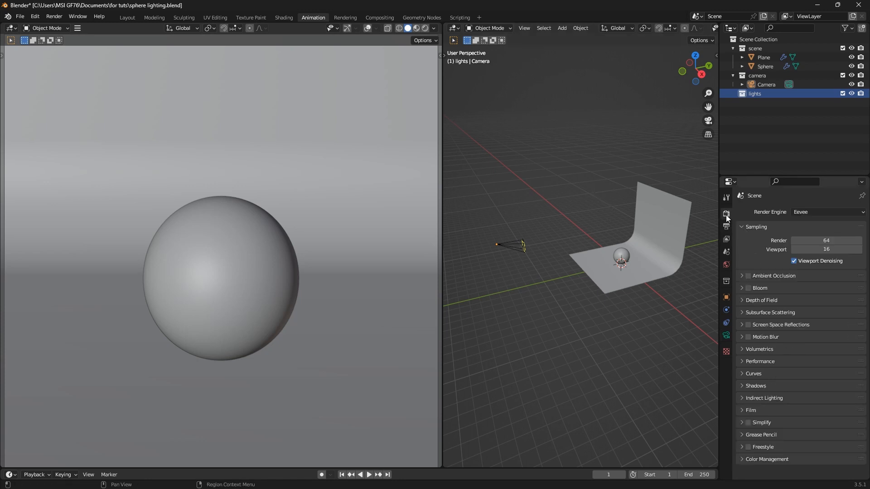
left_click(811, 209)
left_click(810, 241)
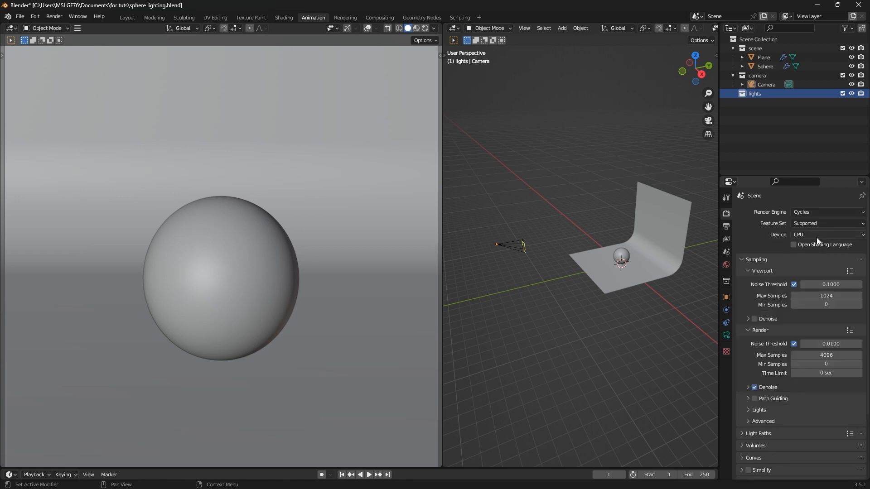
left_click(817, 235)
left_click(817, 257)
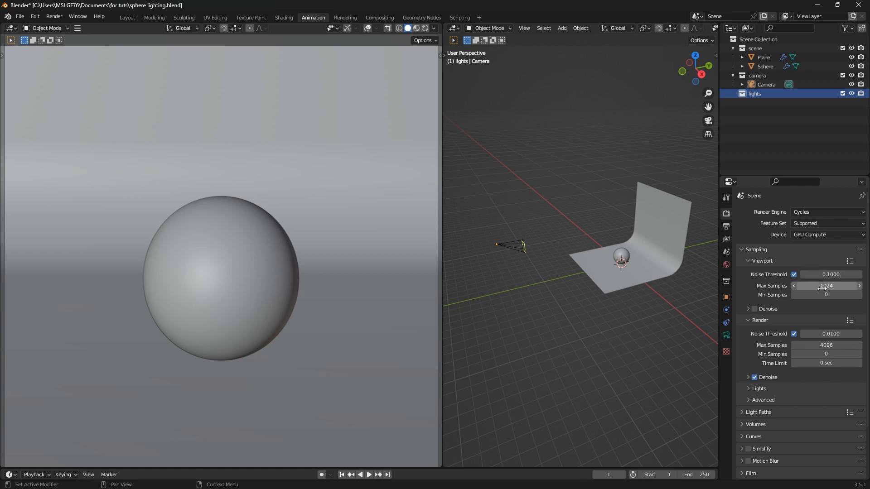
Enable viewport denoising and set viewport max samples to 56 and render max samples to 126
left_click(758, 310)
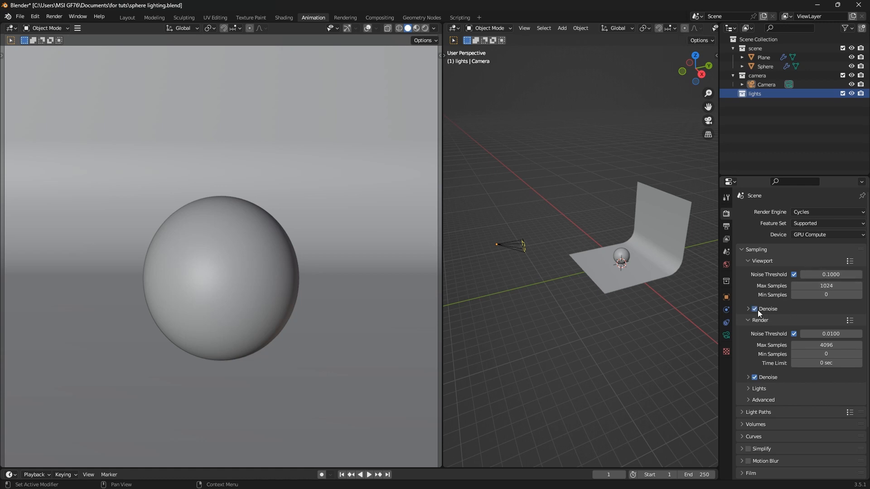
double_click(831, 286)
type("50")
key("Return")
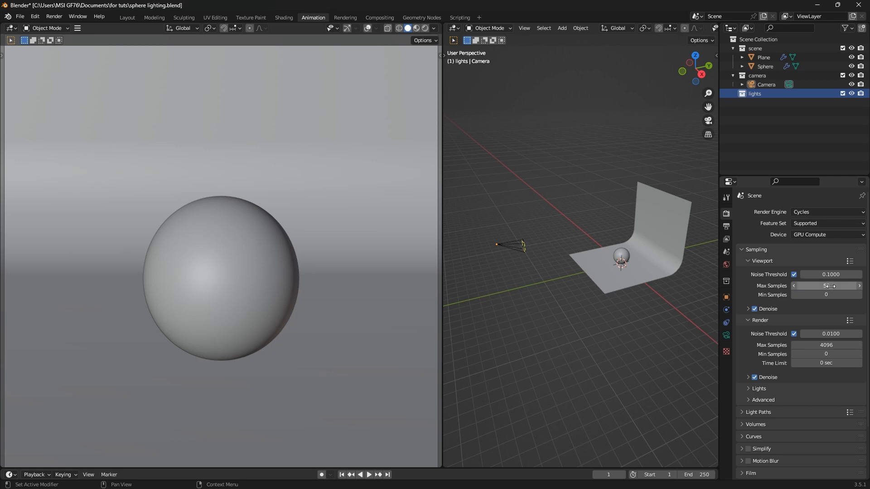
left_click(829, 347)
type("12")
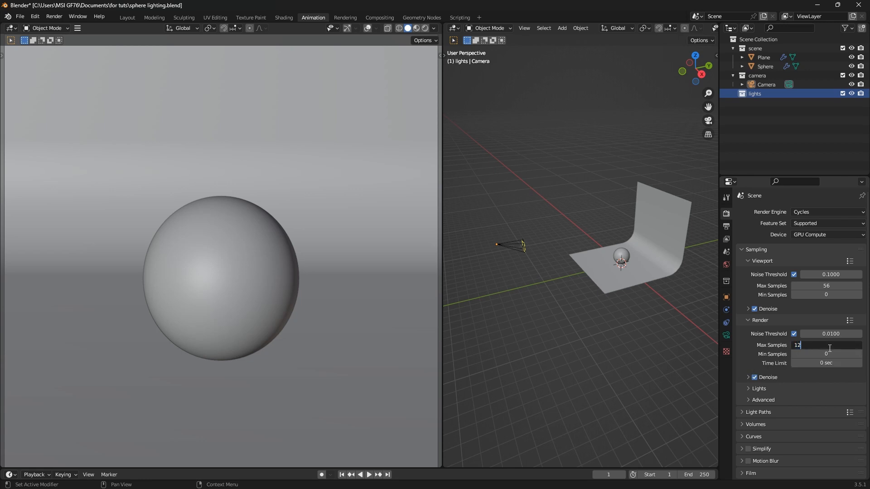
type("6")
key("Return")
scroll(785, 380, "down", 3)
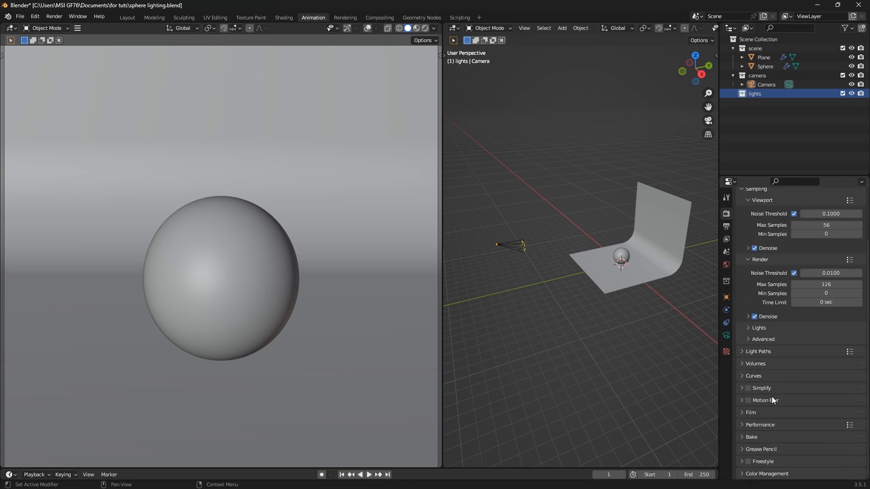
Set the Color Management look to High Contrast and switch the camera viewport to Rendered shading
left_click(743, 474)
scroll(743, 475, "down", 4)
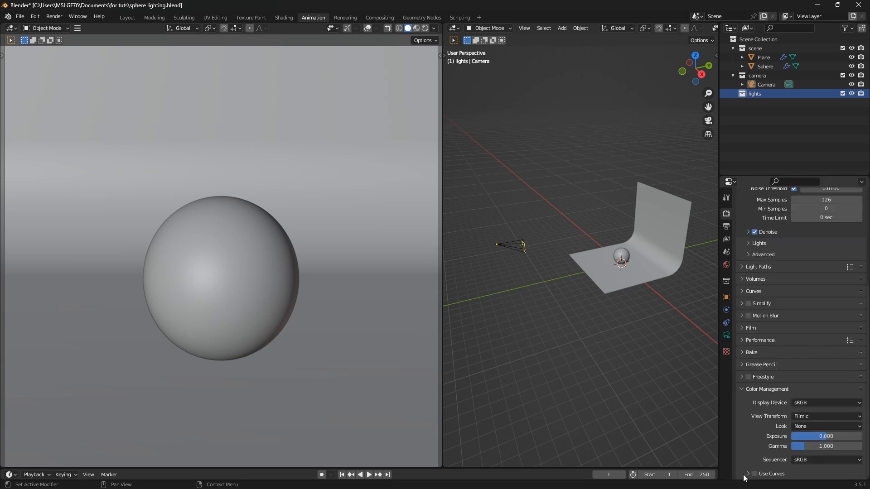
left_click(818, 427)
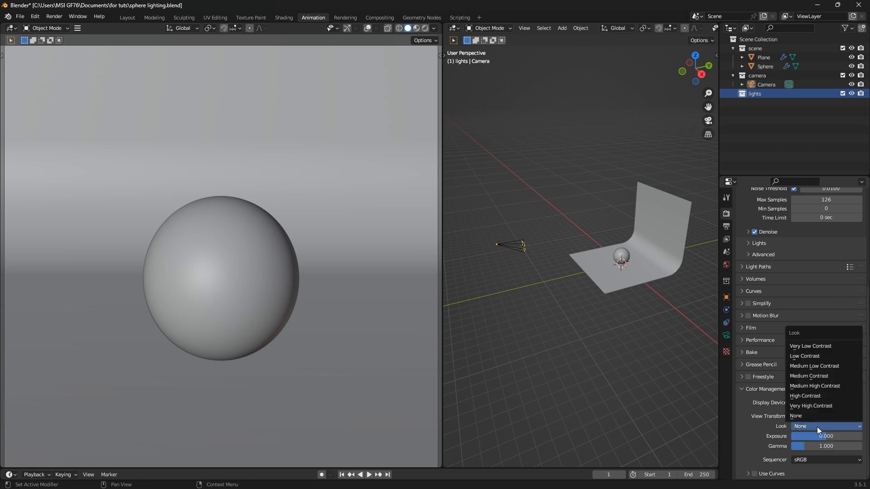
left_click(817, 427)
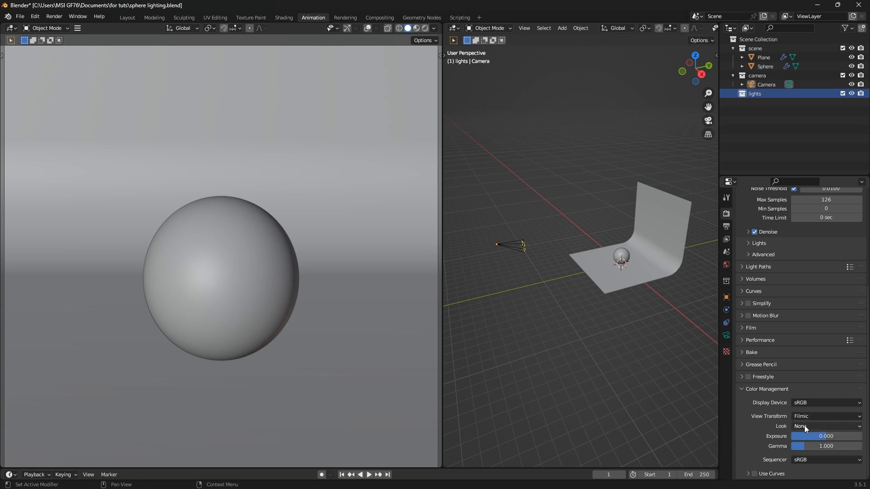
left_click(804, 425)
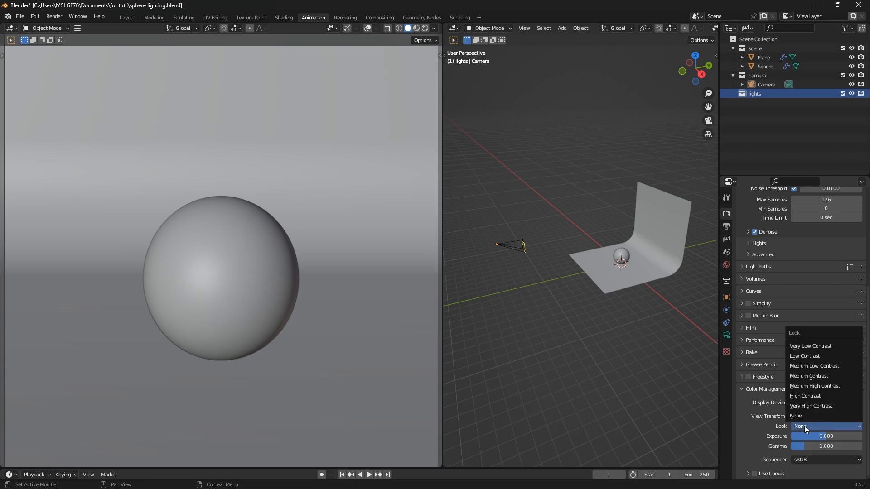
left_click(814, 395)
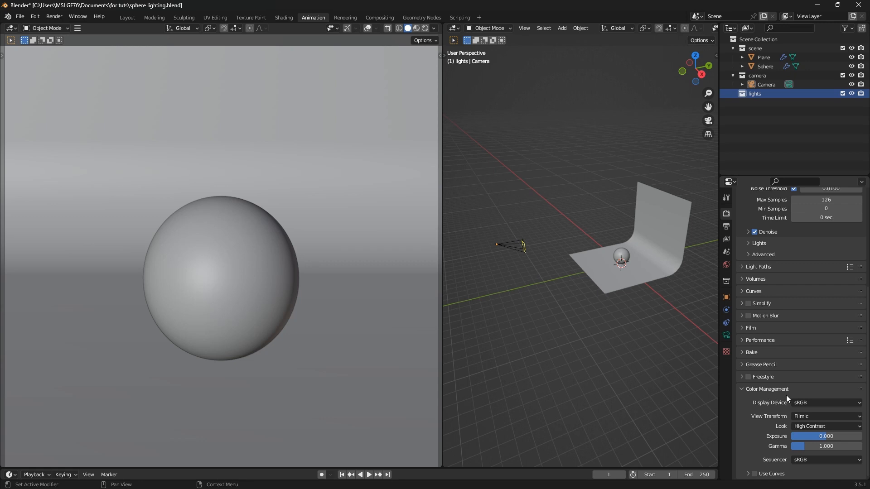
scroll(786, 395, "up", 5)
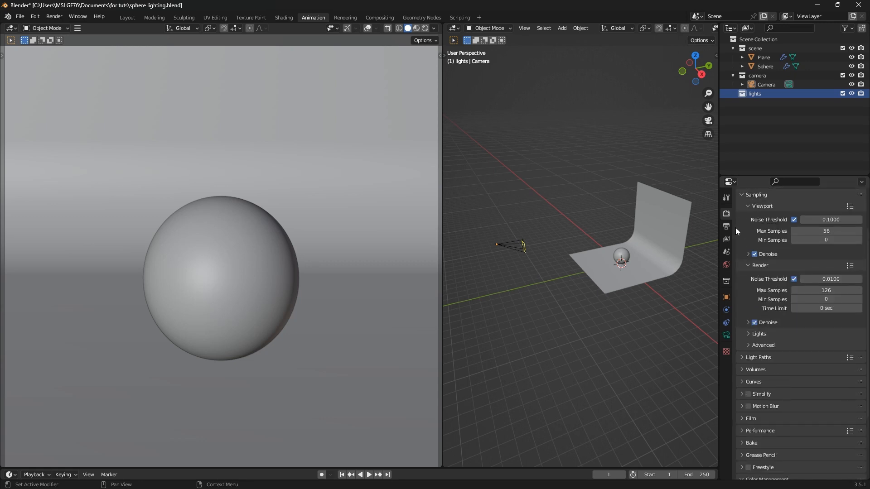
left_click(426, 28)
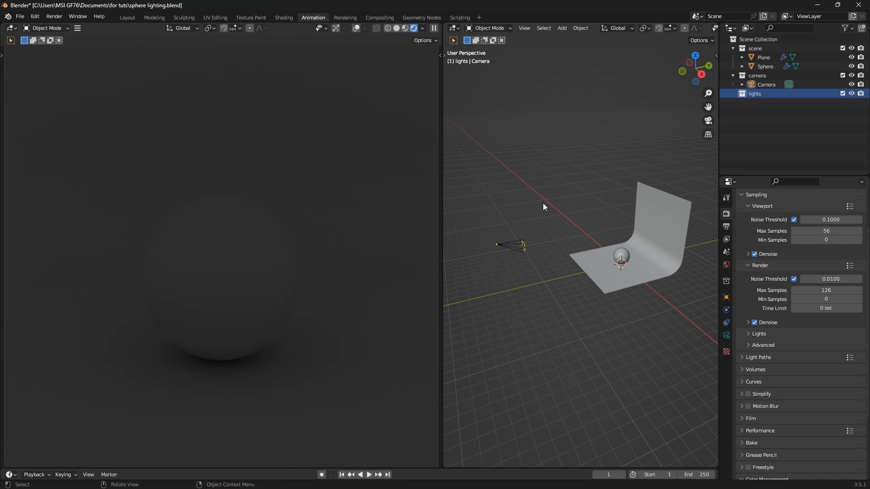
Set the World surface strength to 0
left_click(727, 336)
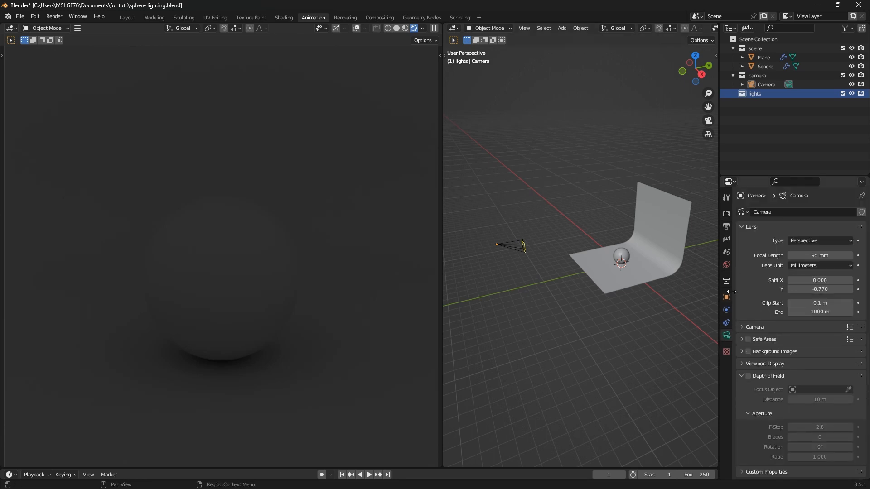
left_click(725, 265)
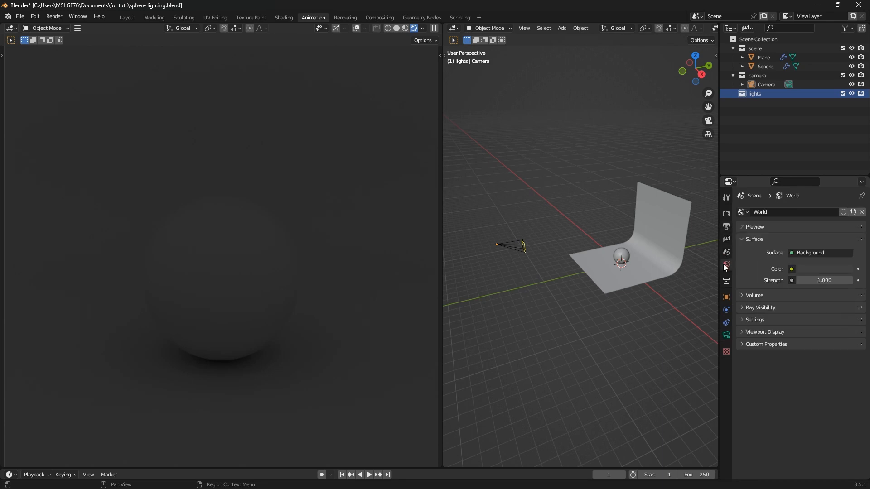
left_click(822, 281)
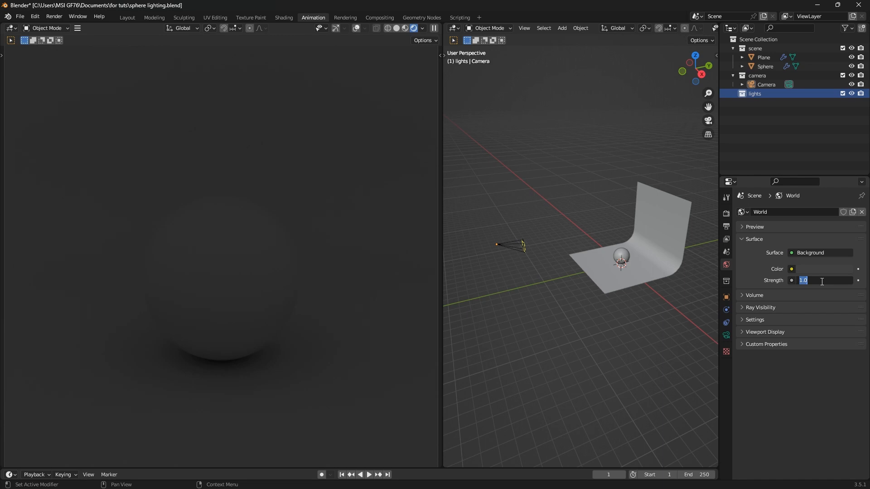
type("0")
key("Return")
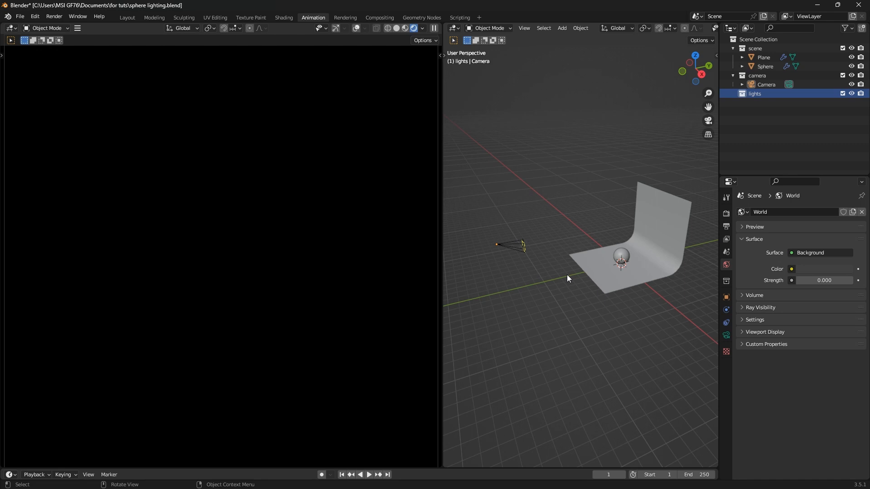
Add an area light and slide it along Y beside the sphere
key("shift+a")
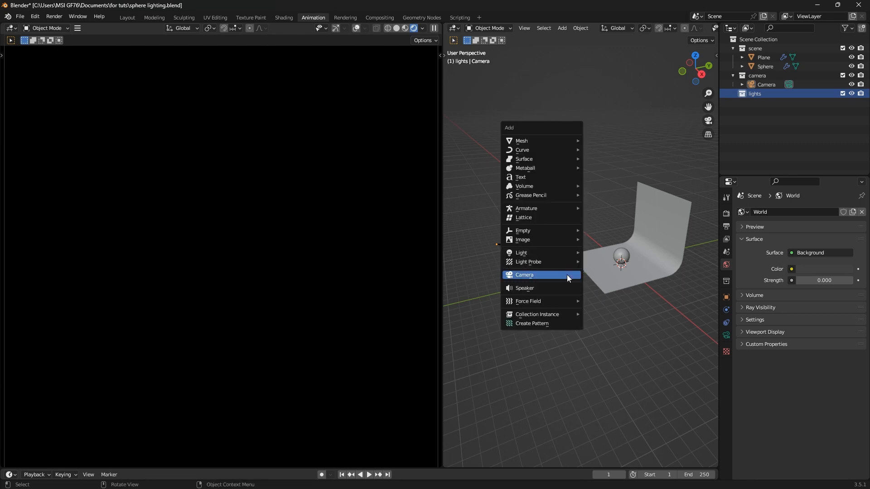
mouse_move(558, 253)
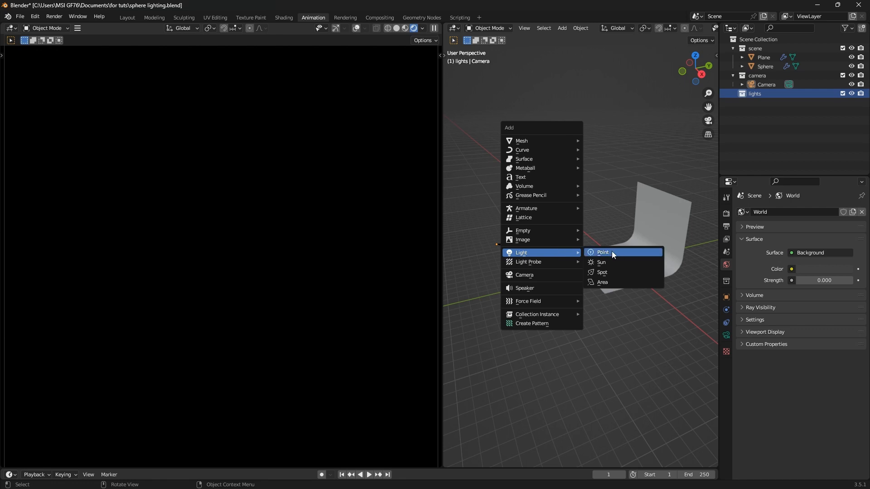
left_click(610, 287)
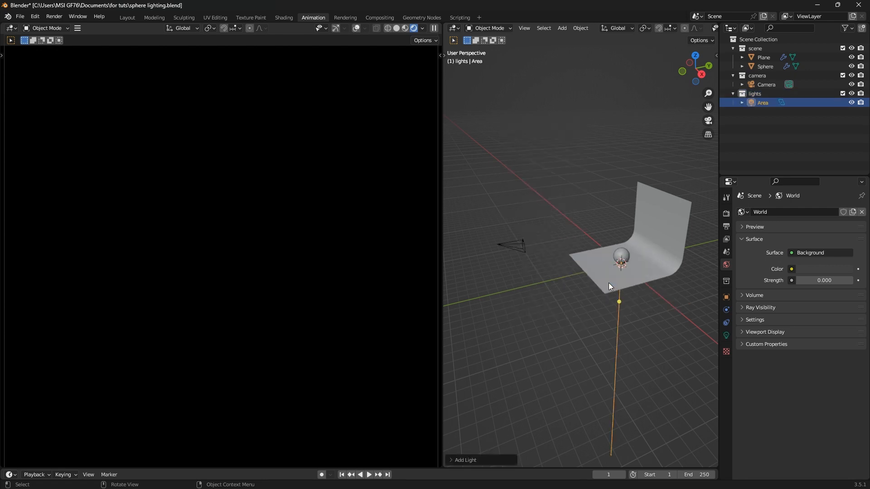
key("g")
key("y")
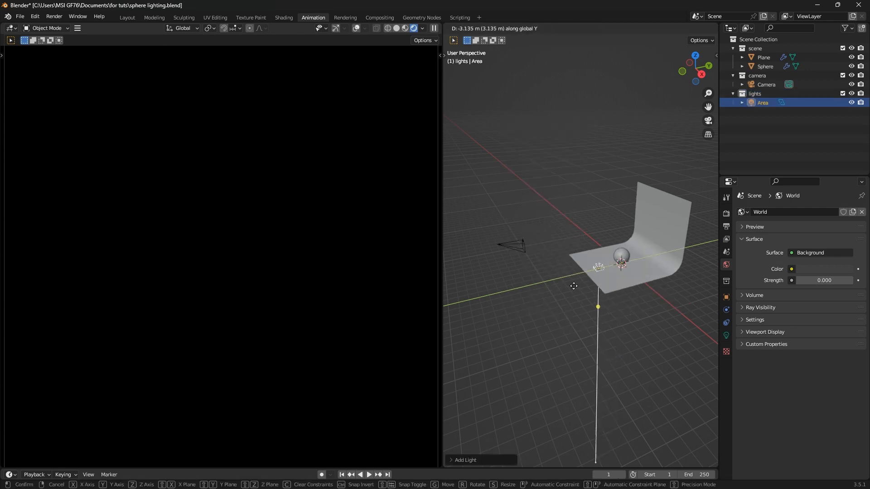
left_click(572, 286)
Raise the area light and tilt it around X toward the sphere
key("g")
key("z")
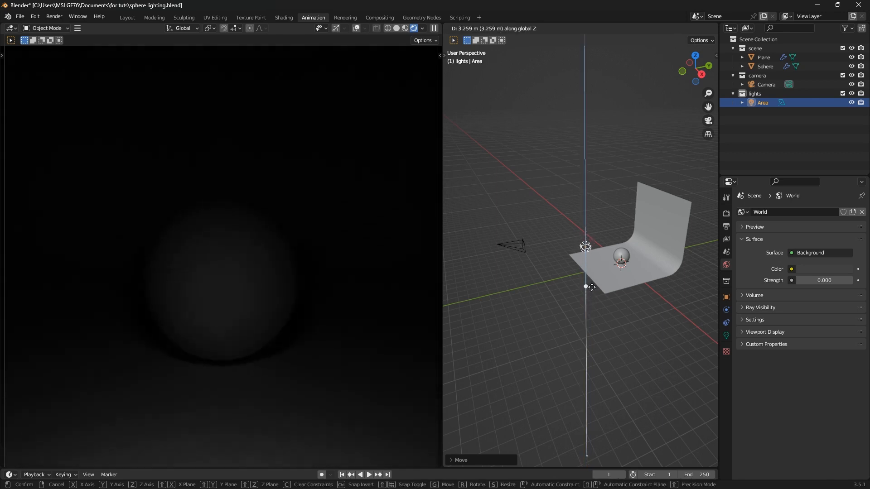
left_click(593, 288)
key("r")
key("z")
key("x")
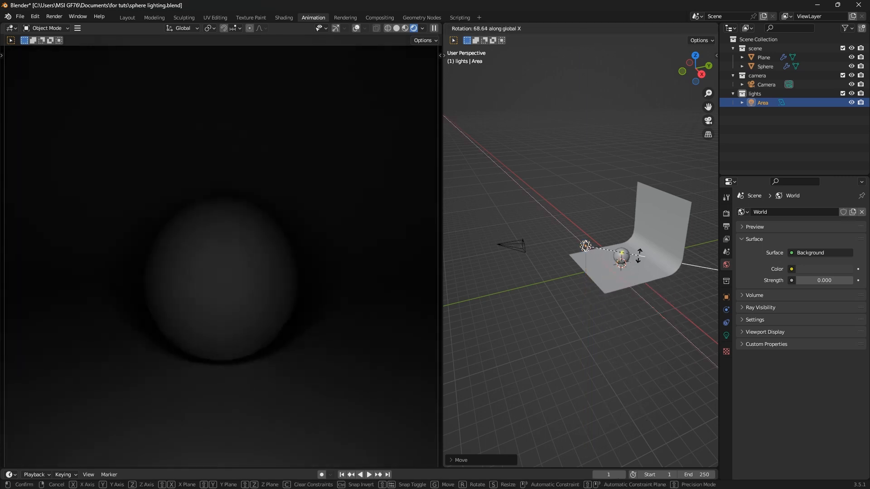
left_click(642, 252)
Lower the area light slightly along Z
middle_click_drag(595, 266, 640, 264)
scroll(592, 249, "up", 5)
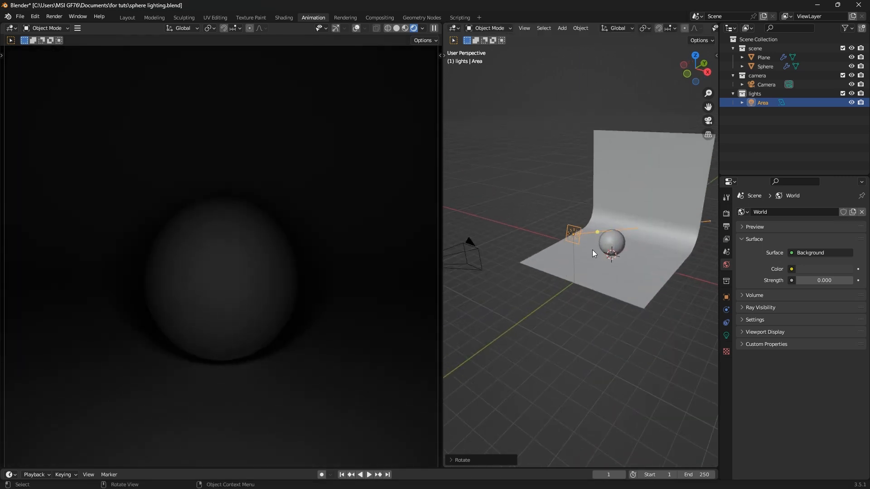
key("g")
key("z")
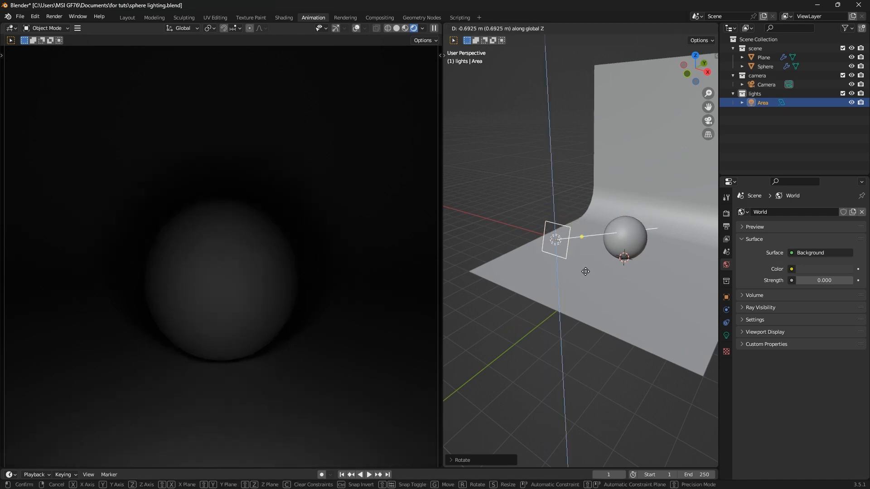
left_click(586, 272)
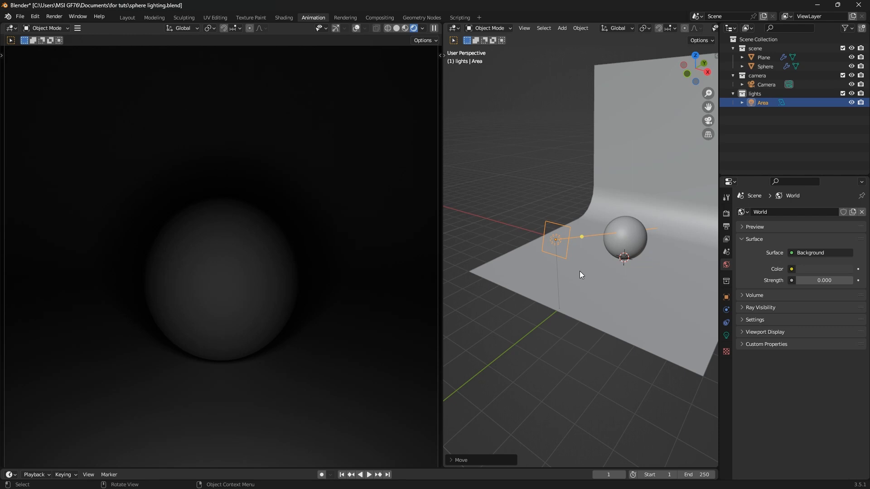
Set the area light's power to 500 W
left_click(727, 336)
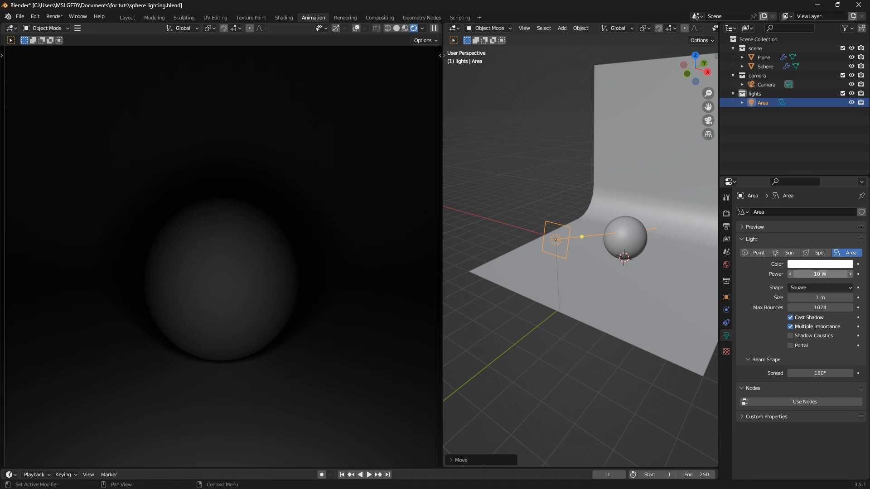
left_click(822, 274)
type("500")
key("Return")
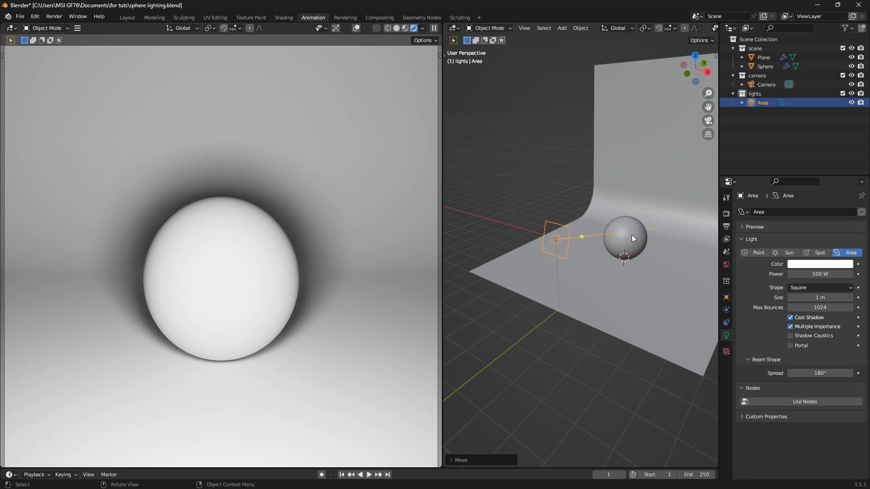
Add a point light and lift it well above the floor
key("shift+a")
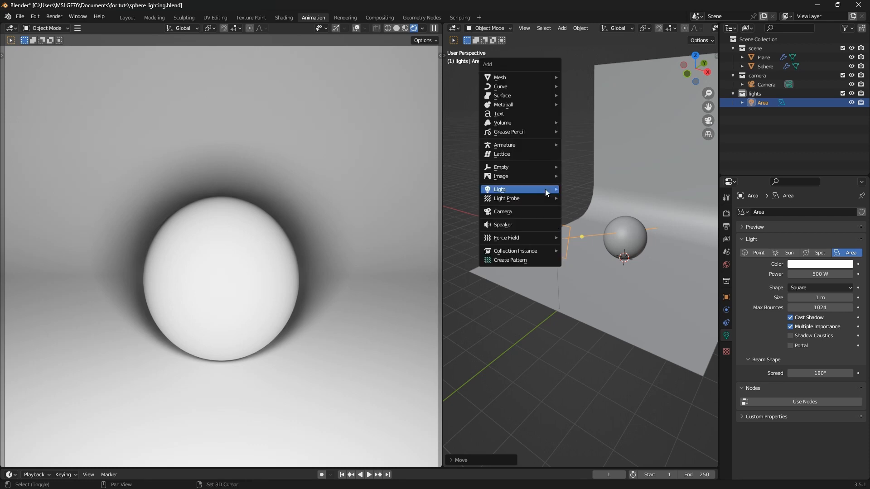
mouse_move(546, 189)
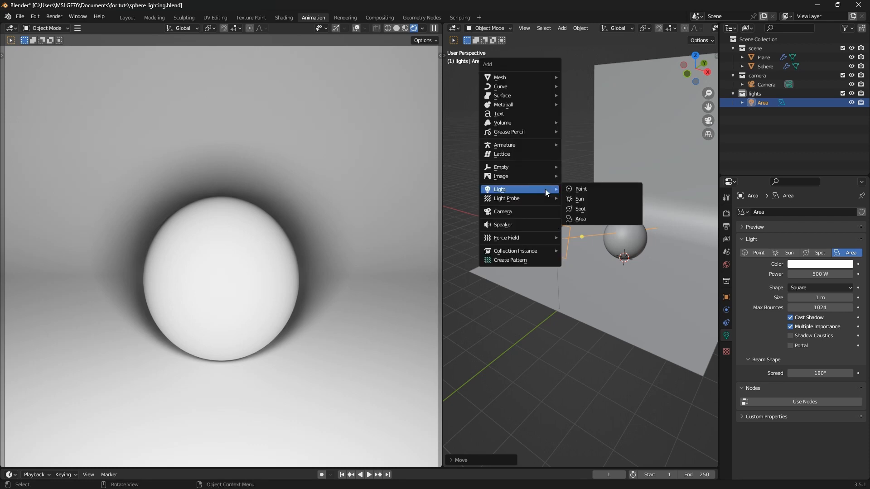
left_click(581, 189)
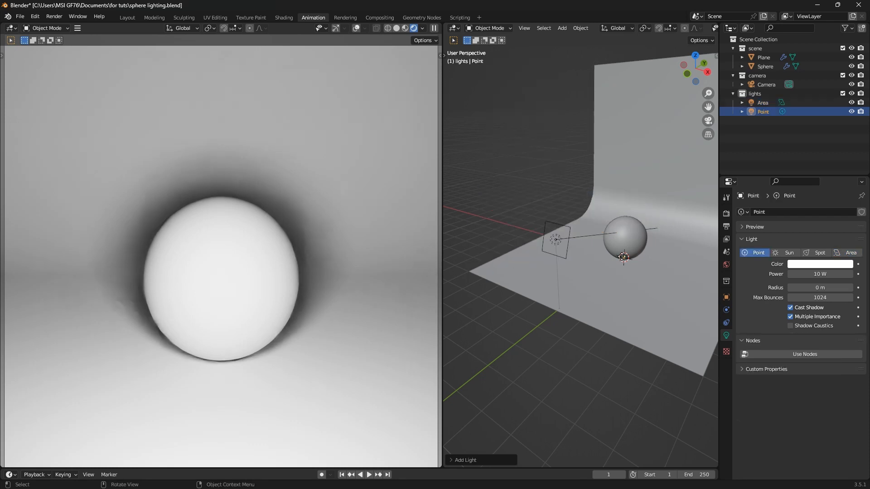
key("g")
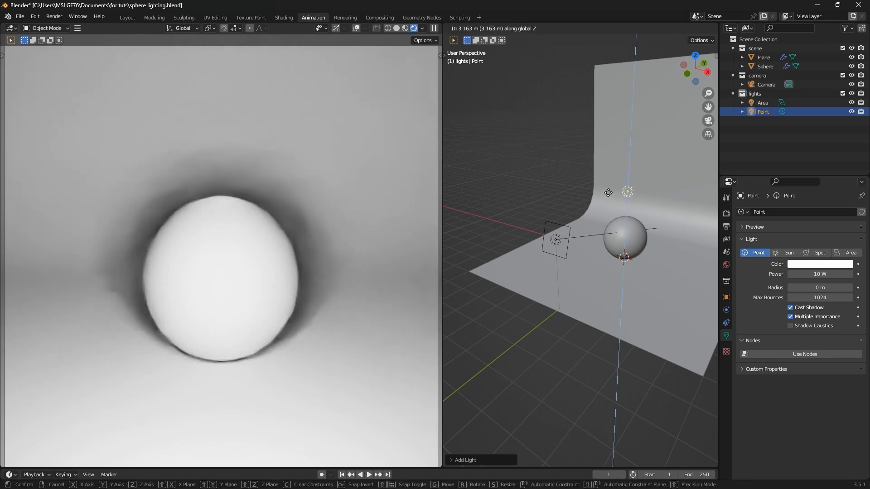
left_click(636, 206)
Slide the point light sideways along X, away from the sphere
key("g")
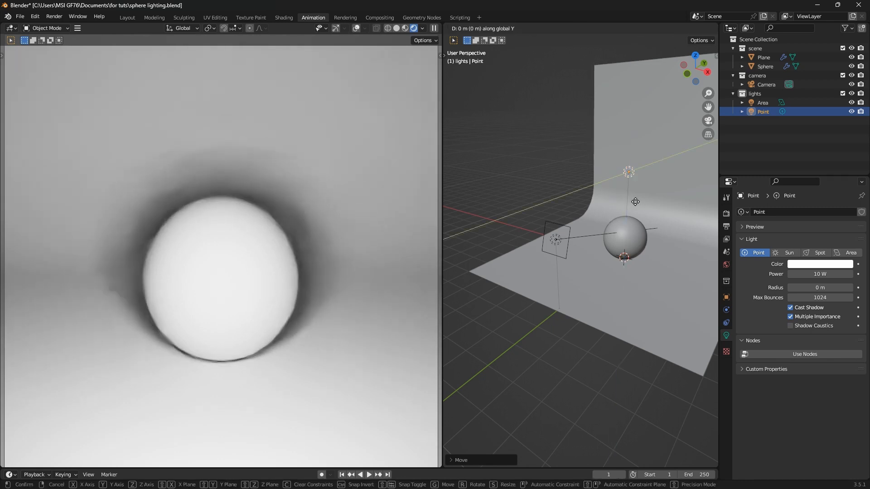
key("y")
key("x")
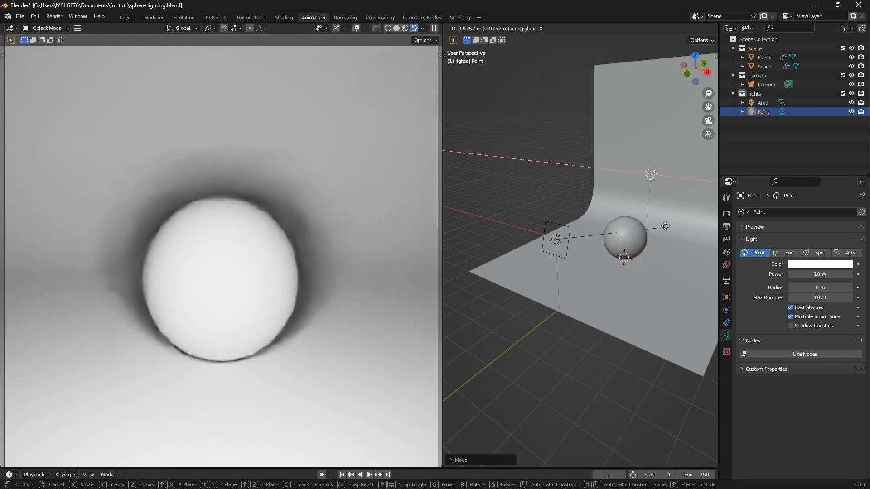
left_click(590, 205)
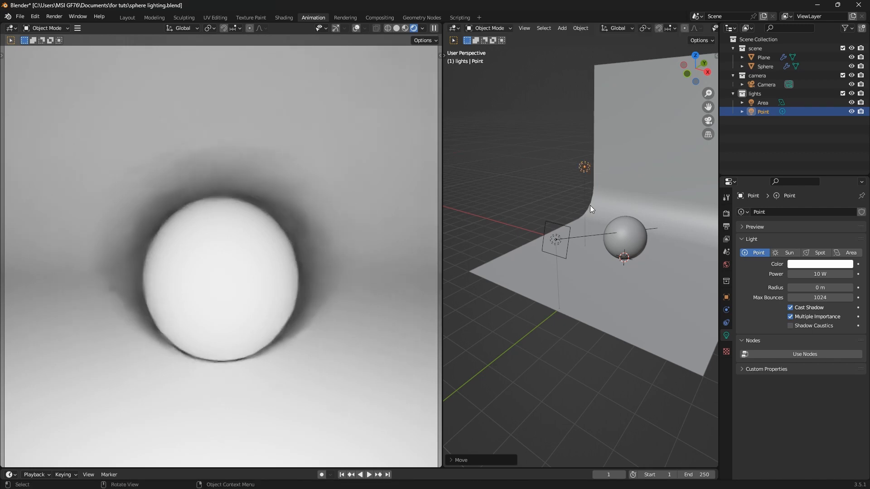
middle_click_drag(581, 227, 583, 251)
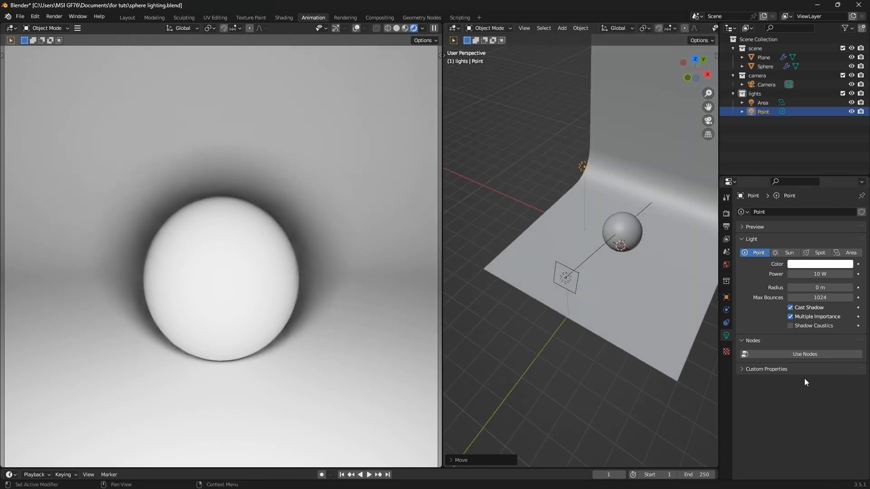
left_click(820, 274)
Set the point light's power to 1000 W and shift it along Y
type("1000")
key("Return")
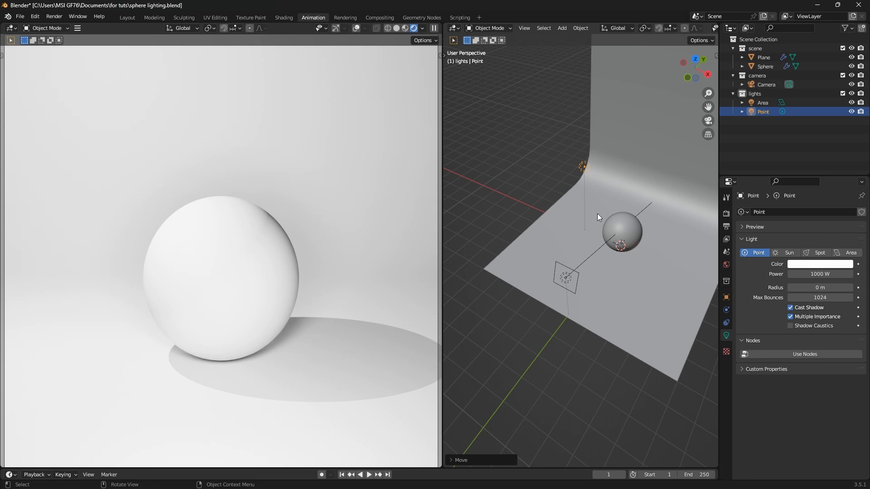
key("g")
key("y")
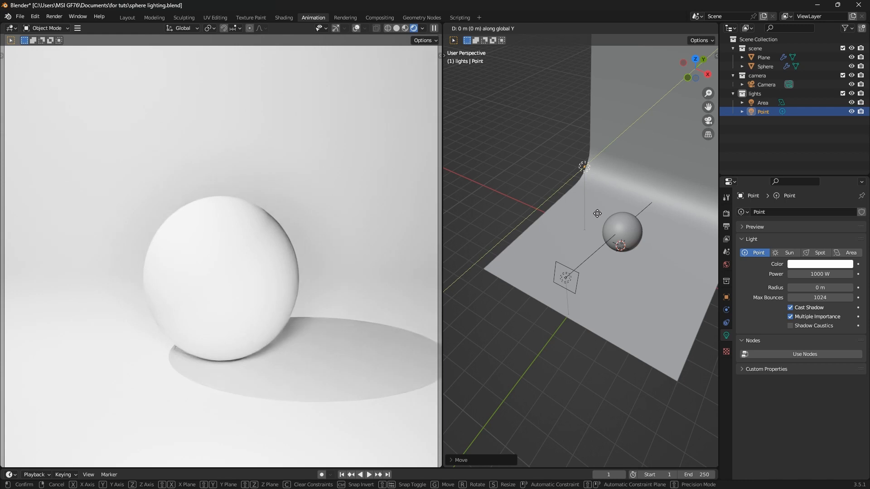
left_click(580, 250)
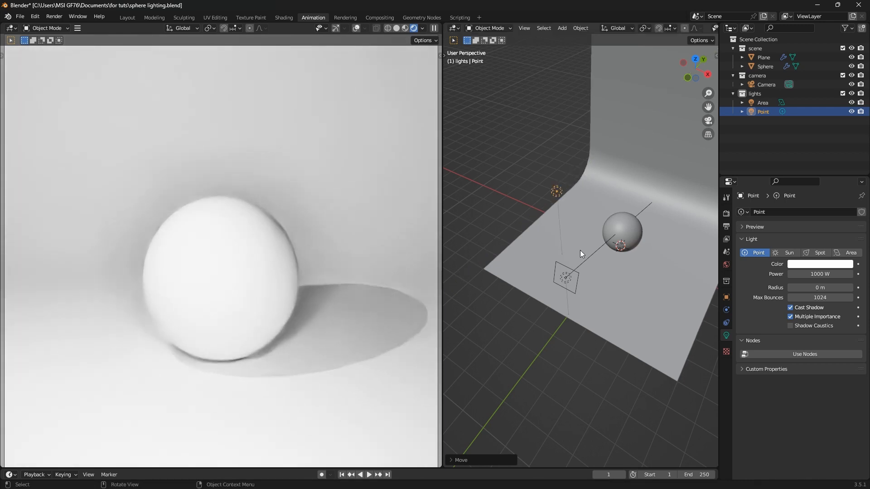
In front view, position the point light above and left of the sphere
key("KP_1")
key("g")
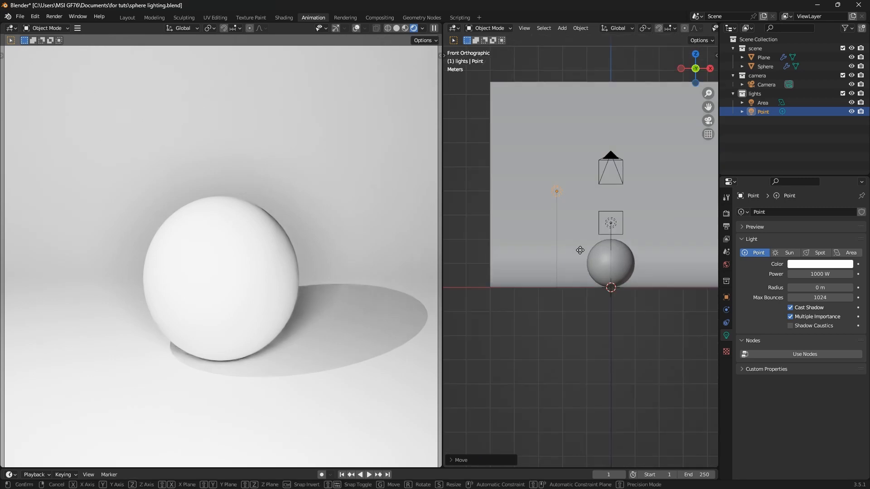
key("z")
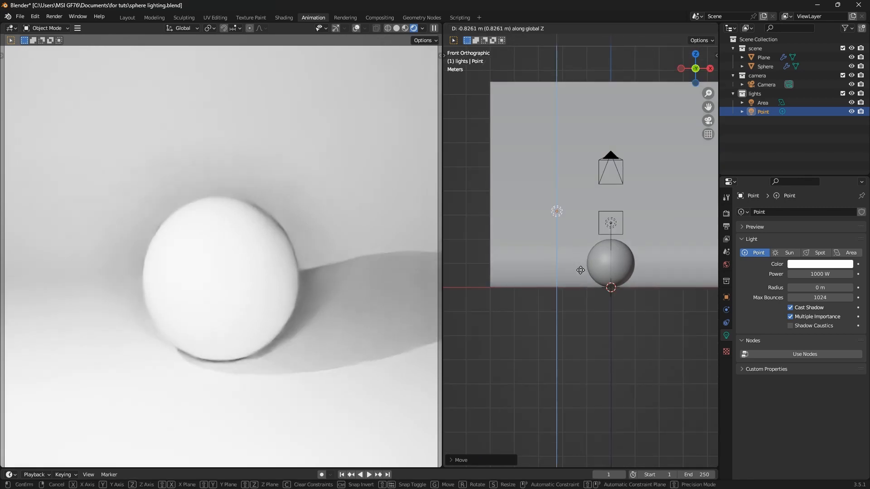
left_click(581, 270)
key("g")
key("x")
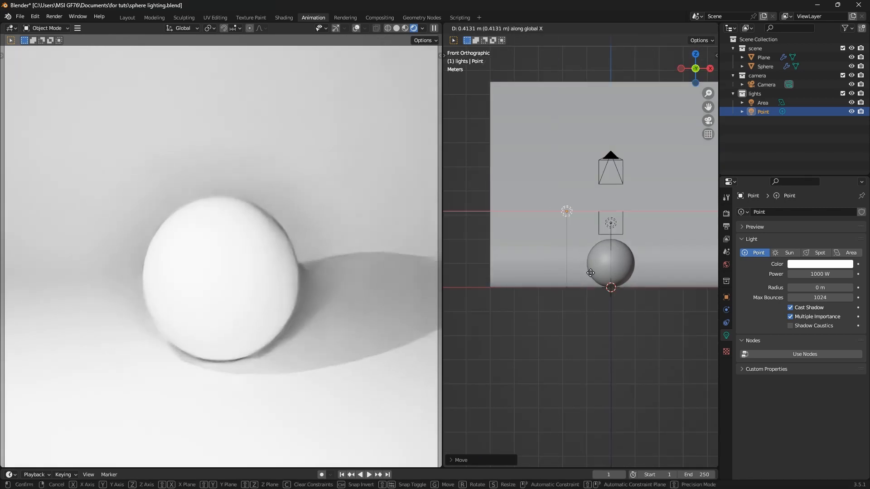
left_click(589, 273)
key("g")
key("z")
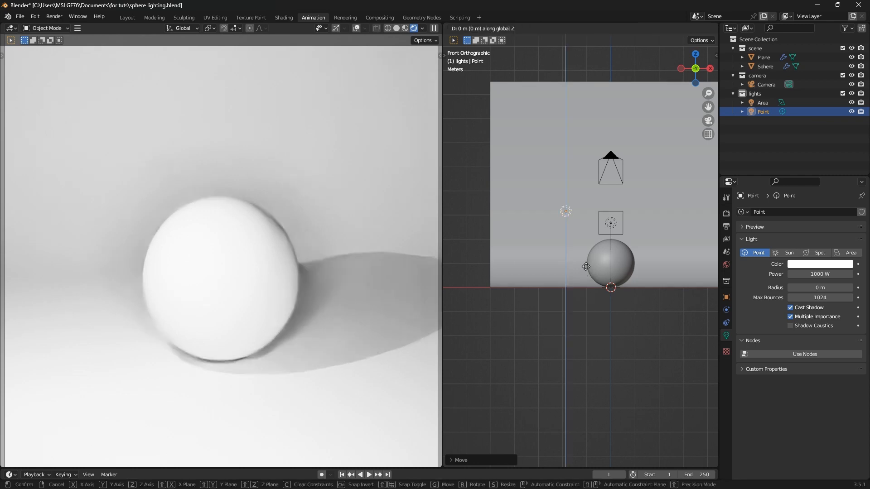
left_click(582, 243)
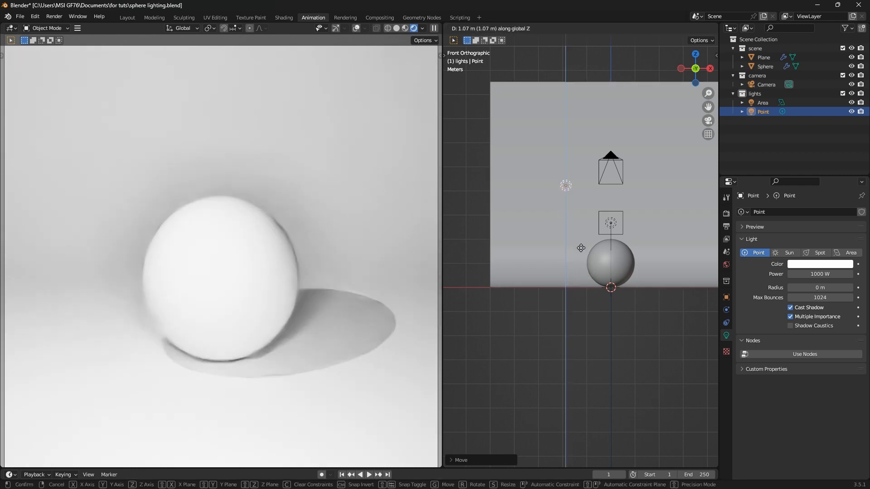
middle_click_drag(556, 255, 570, 270)
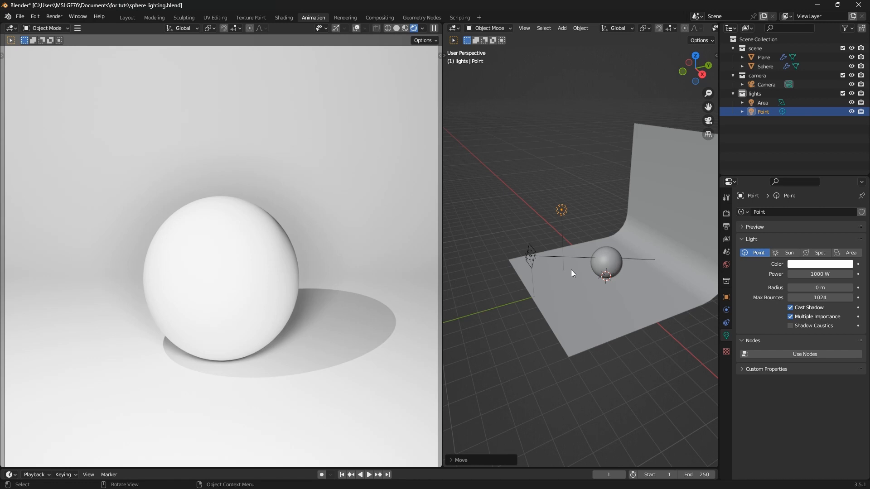
left_click(471, 320)
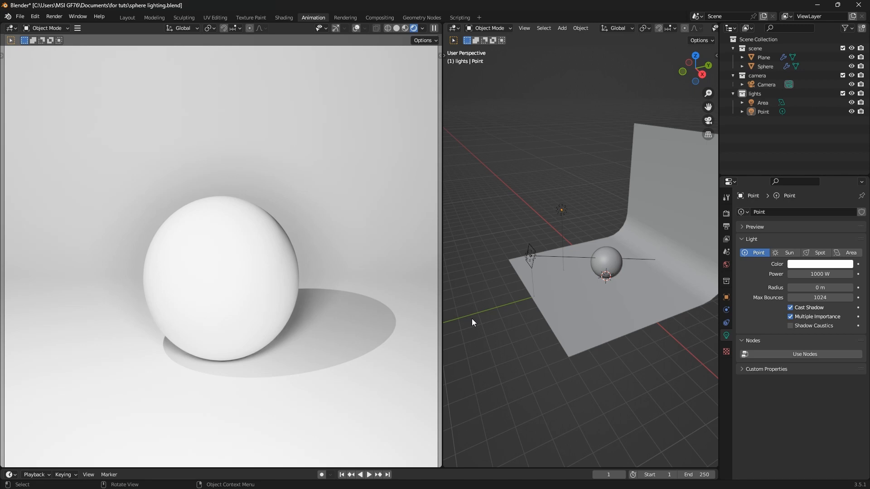
middle_click_drag(480, 309, 545, 292)
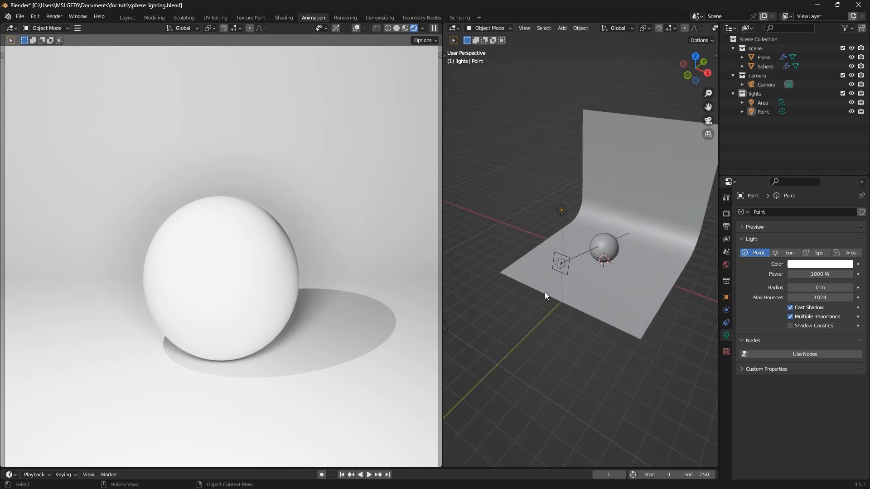
middle_click_drag(632, 243, 561, 224)
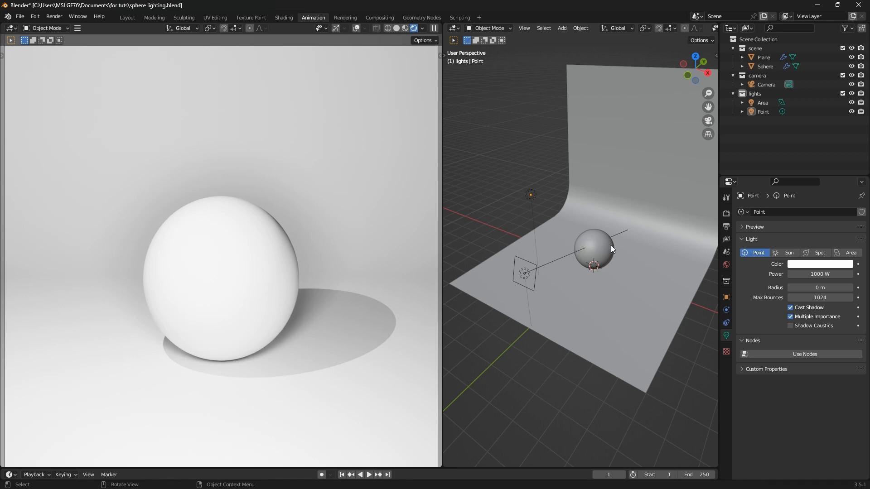
middle_click_drag(563, 246, 625, 239)
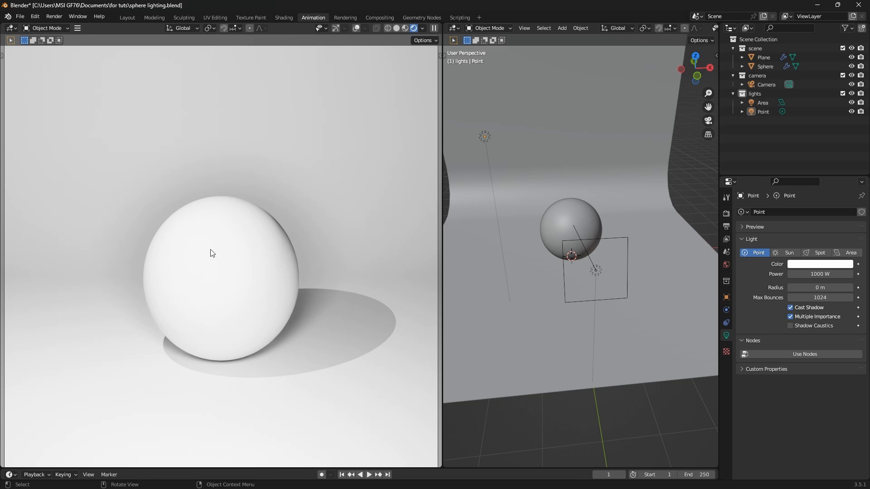
mouse_move(618, 288)
middle_mouse_down()
mouse_move(603, 290)
mouse_move(622, 281)
middle_mouse_up()
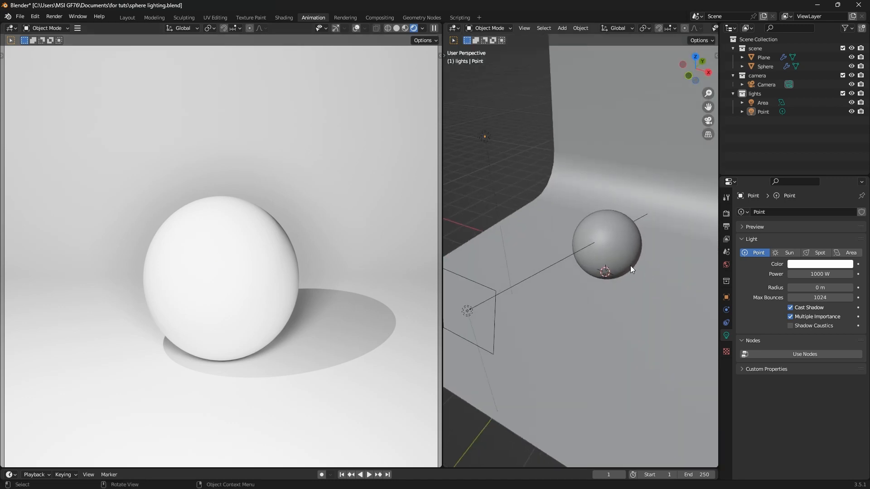
Nudge the point light along Y and increase its radius to 0.241 m
left_click(485, 136)
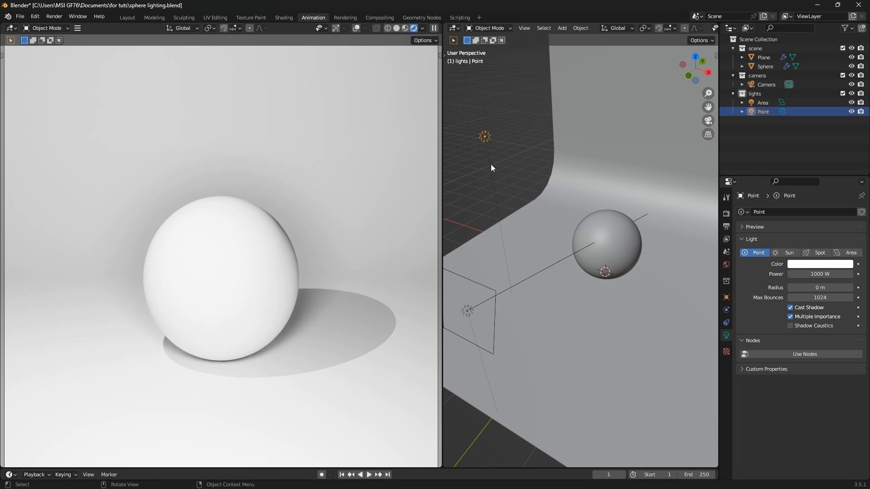
key("g")
key("y")
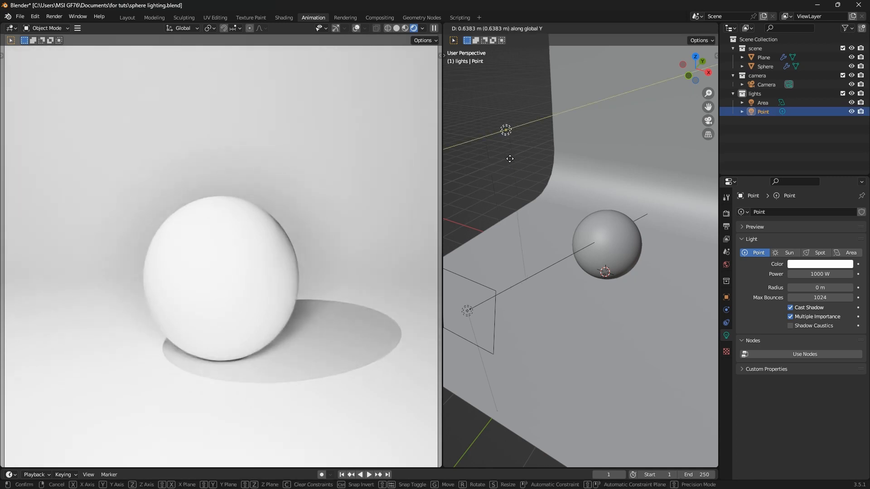
left_click(506, 167)
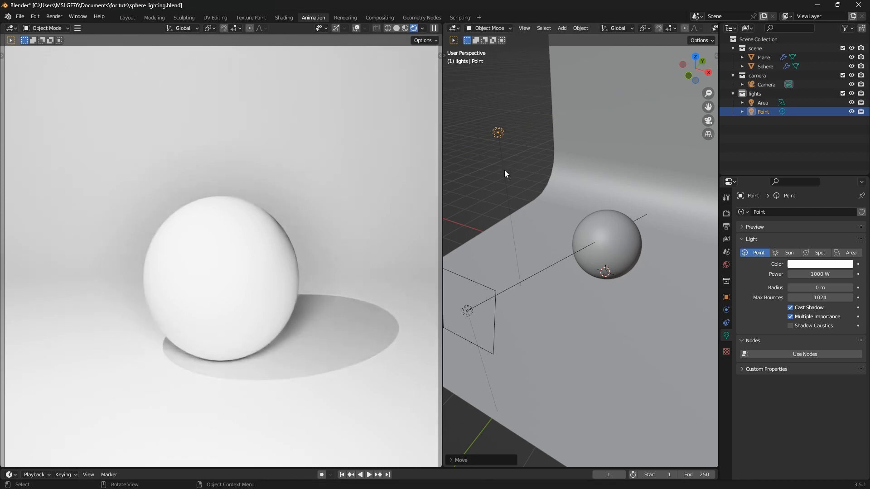
scroll(506, 172, "down", 2)
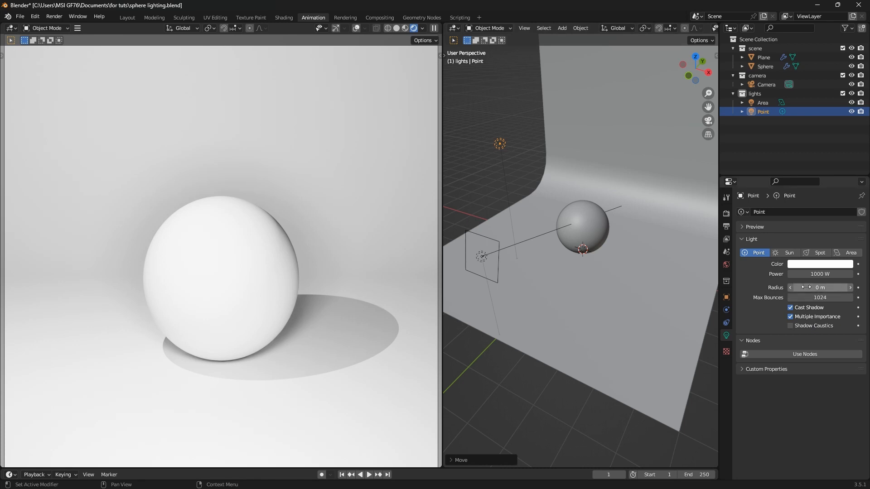
left_click_drag(806, 287, 835, 287)
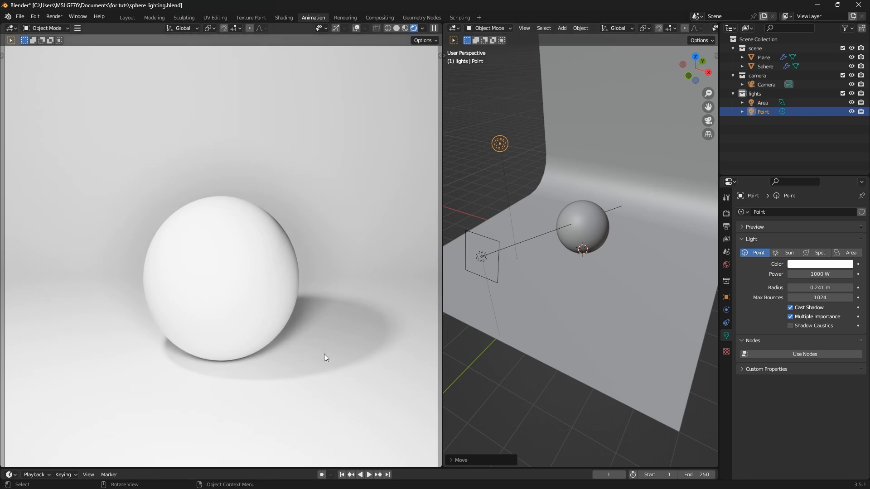
Set the point light's radius to 0.5 m
left_click(831, 287)
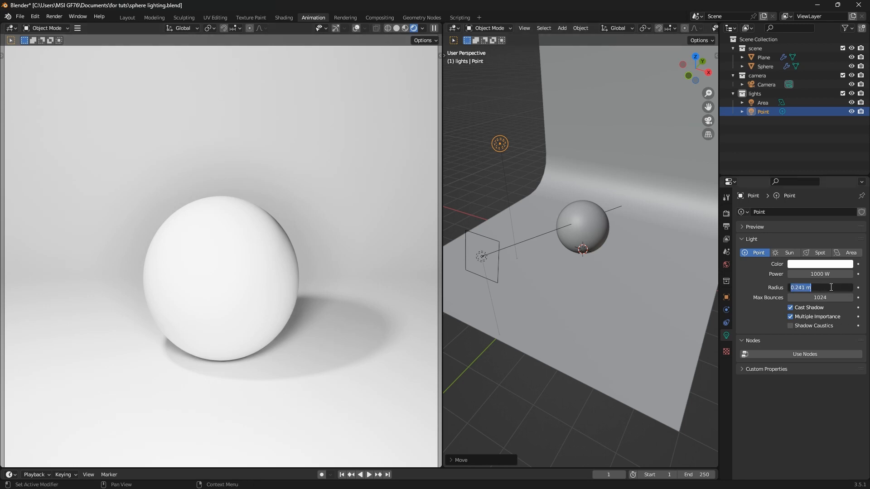
type("1")
key("Return")
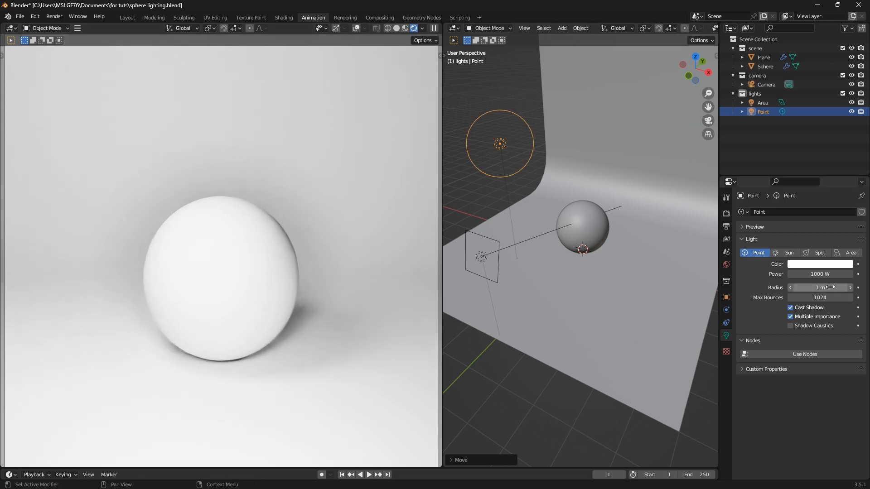
left_click(830, 289)
type("0.5")
key("Return")
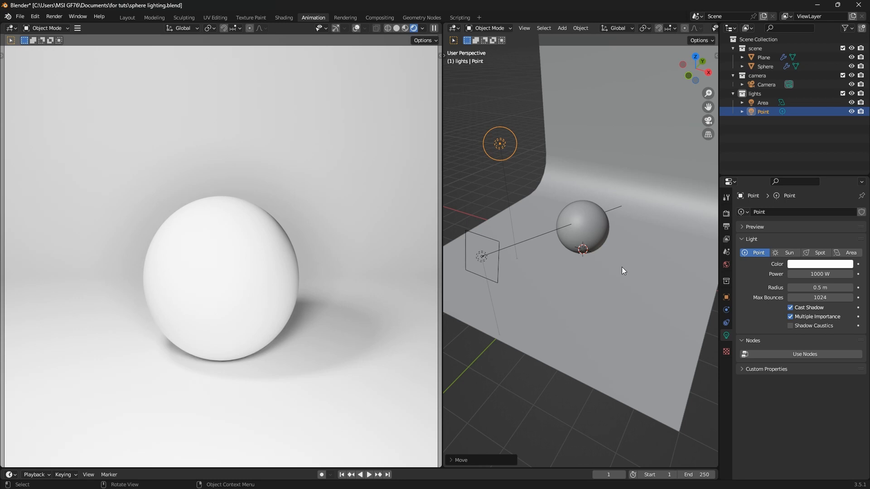
Raise the point light slightly higher along Z
key("g")
key("z")
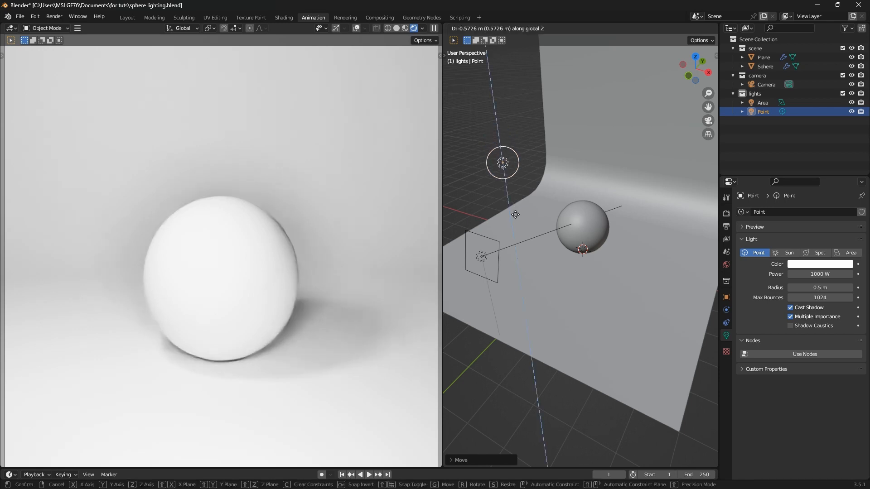
left_click(514, 197)
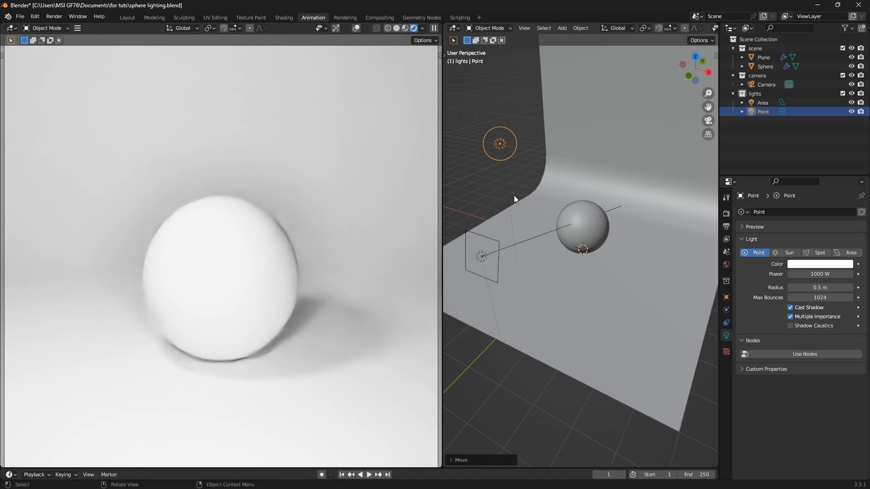
Increase the area light's power to 700 W, then reselect the point light
left_click(486, 257)
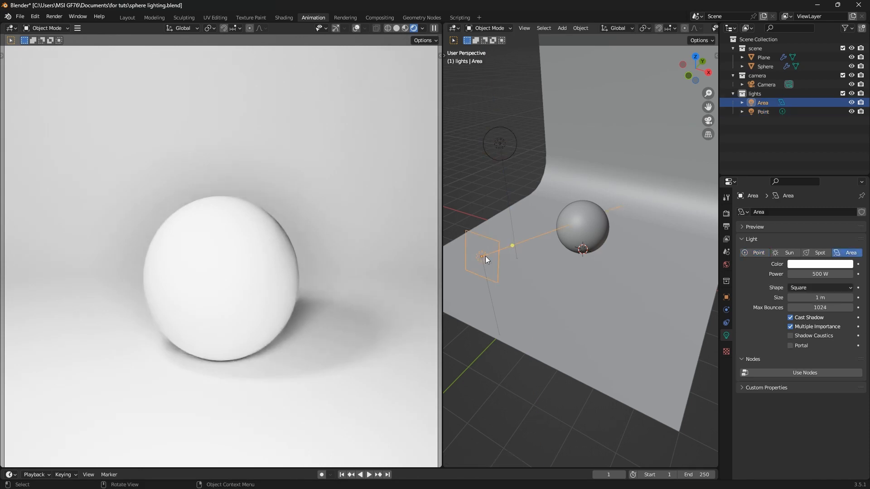
left_click(814, 274)
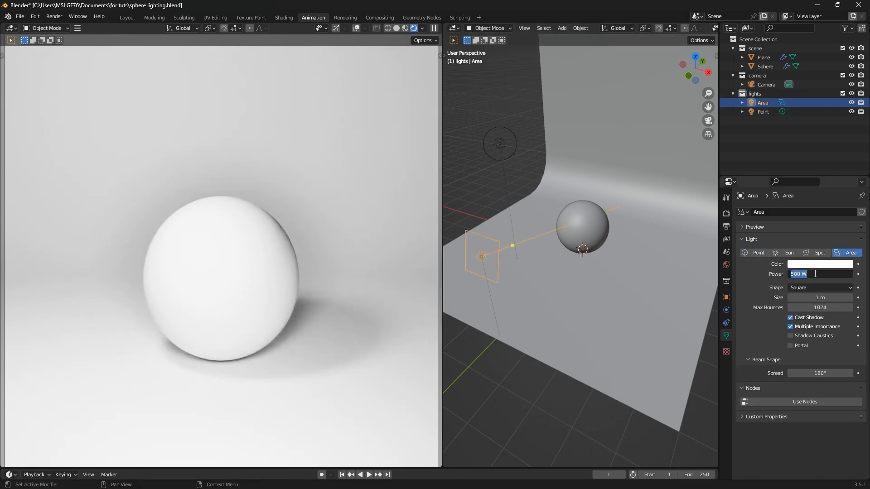
type("700")
key("Return")
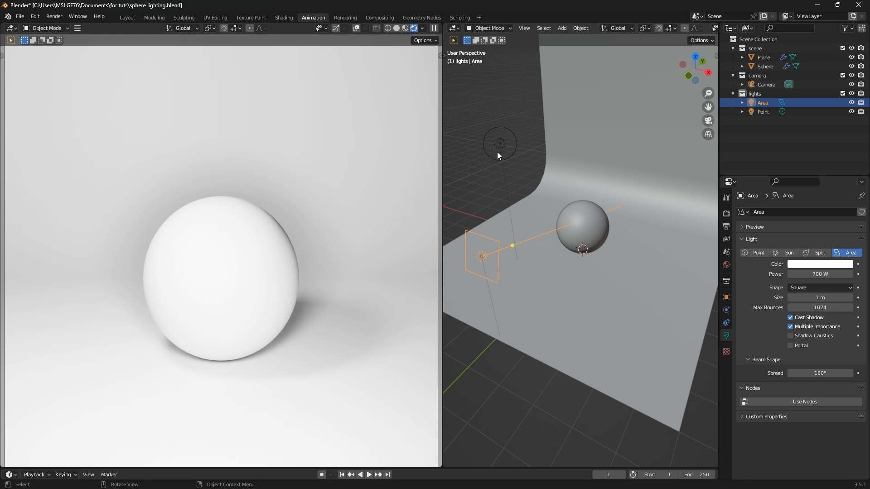
left_click(499, 145)
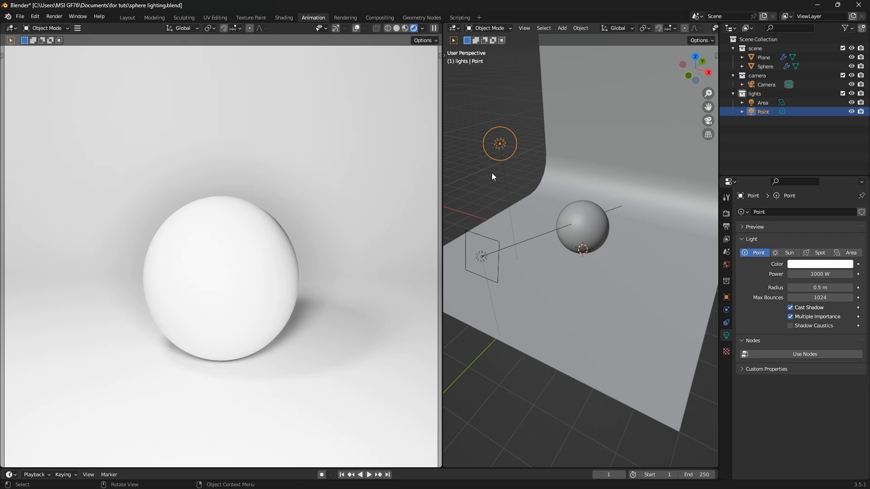
Select the area light and reduce its Size from 1 m to 0.652 m
left_click(484, 257)
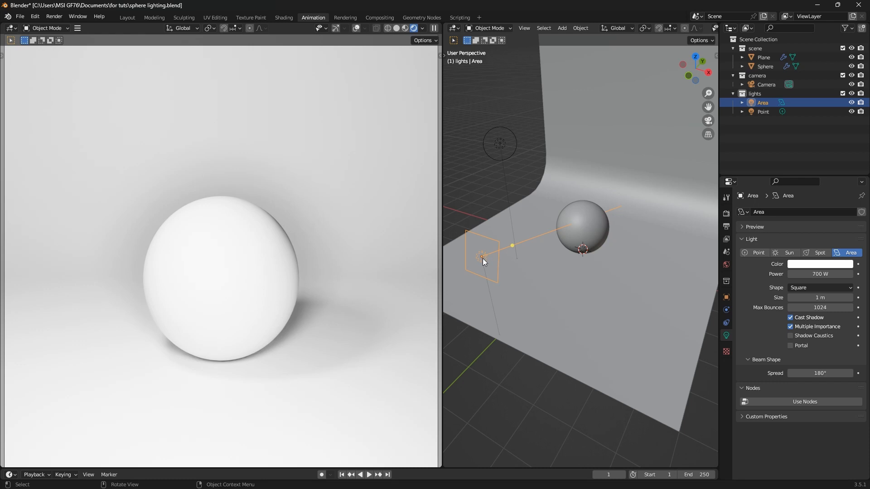
middle_click_drag(489, 266, 451, 255)
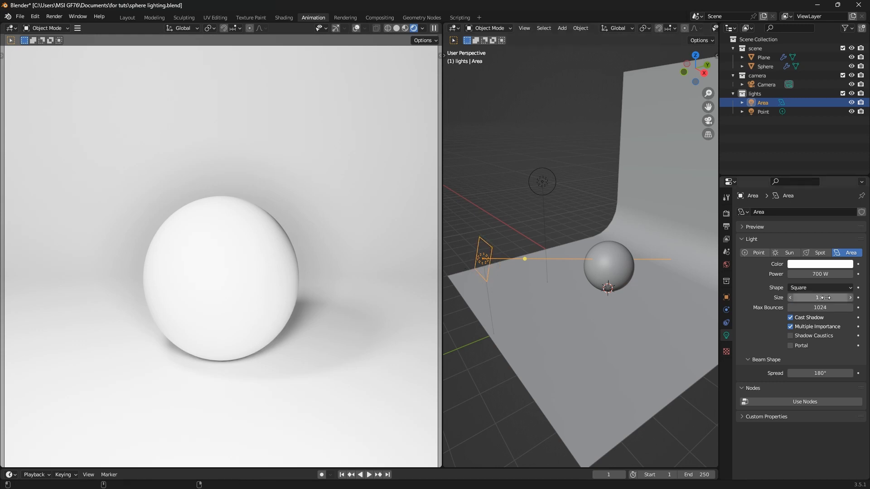
mouse_move(825, 298)
left_mouse_down()
mouse_move(793, 298)
mouse_move(824, 297)
left_mouse_up()
middle_click_drag(594, 271, 620, 270)
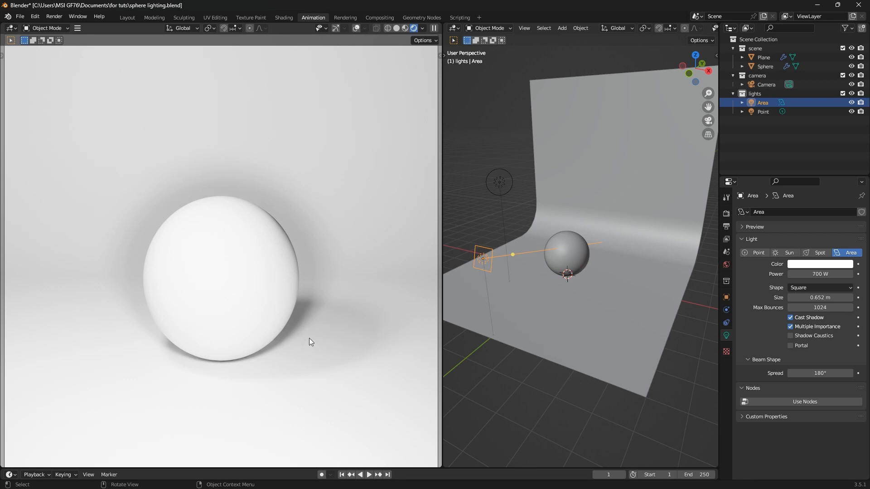
Select the point fill light, shift it along Y, then lower it along Z
left_click(501, 184)
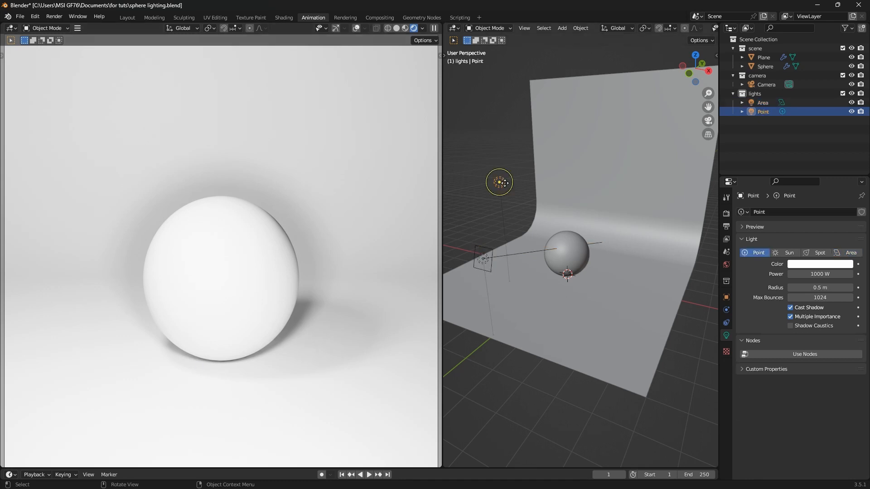
key("g")
key("y")
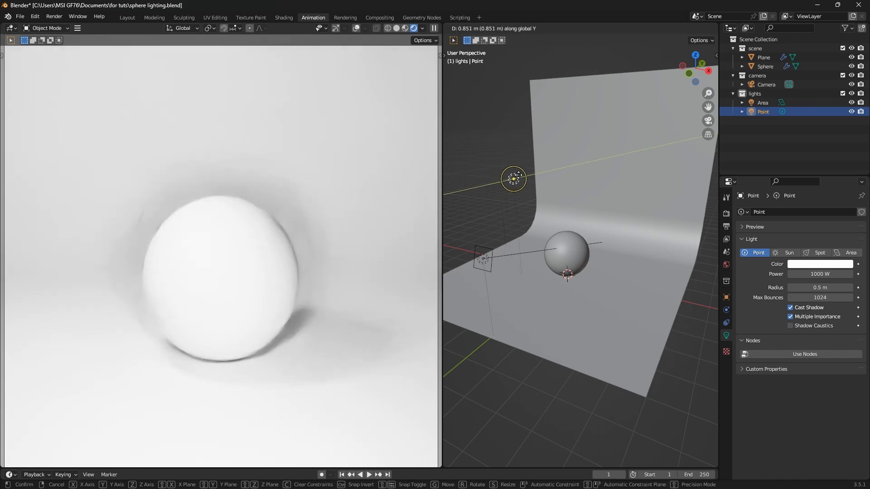
left_click(517, 177)
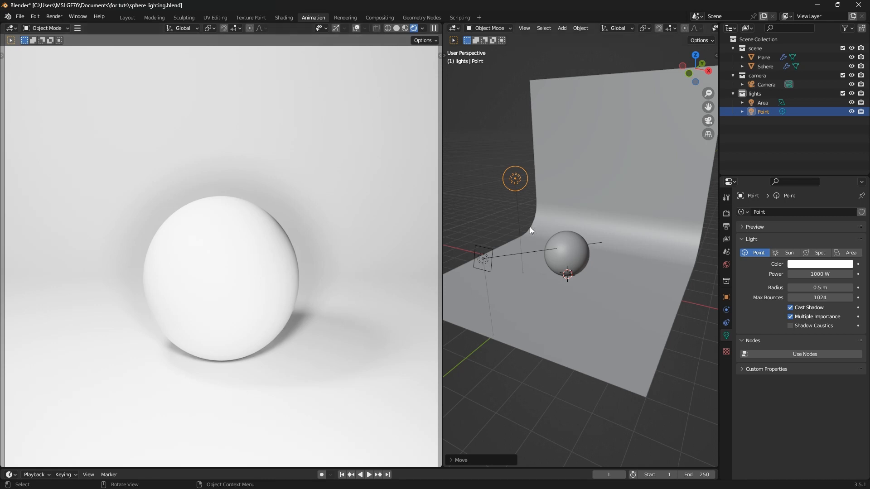
key("g")
key("z")
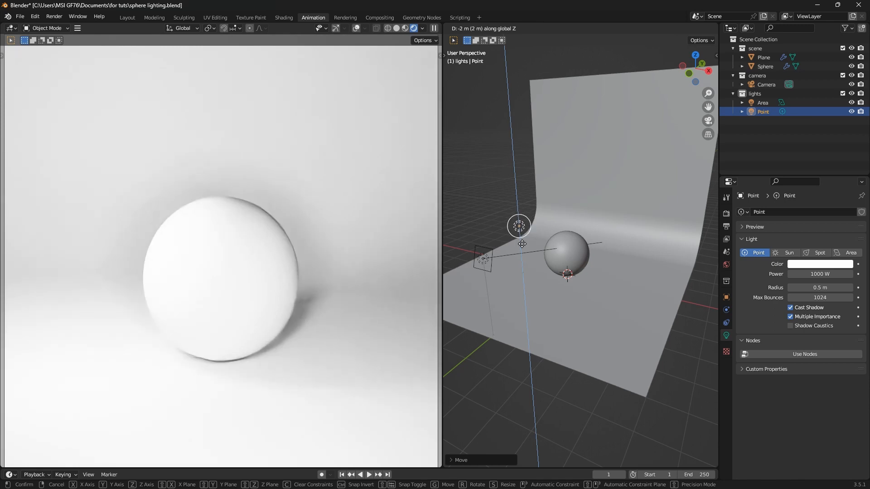
left_click(516, 219)
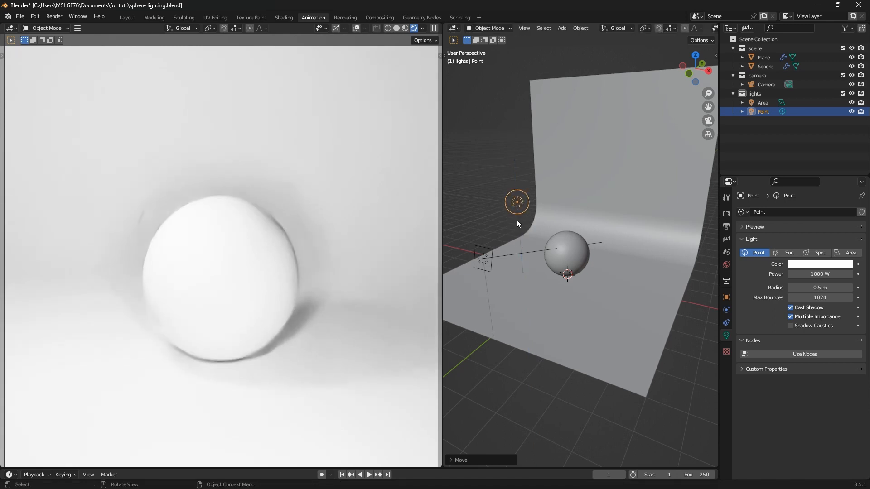
In front view, slide the point light 1.361 m left along X and drop it slightly lower
key("KP_1")
key("g")
key("x")
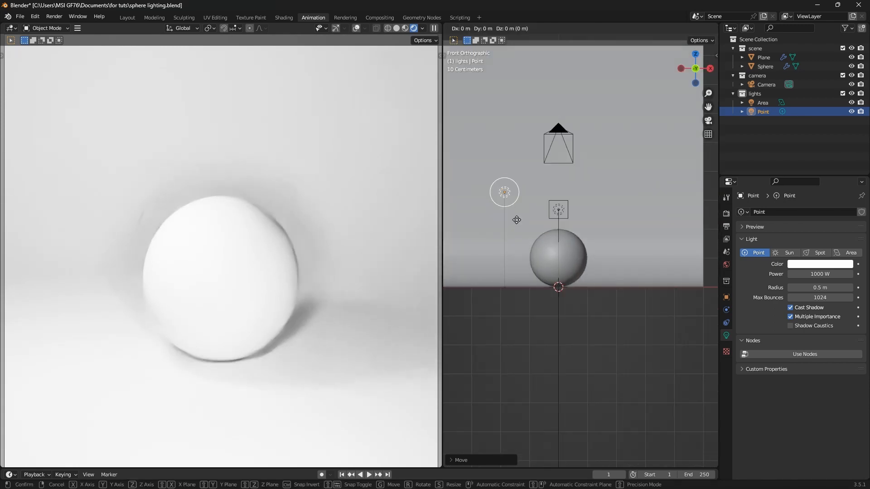
left_click(477, 222)
key("g")
key("z")
left_click(478, 238)
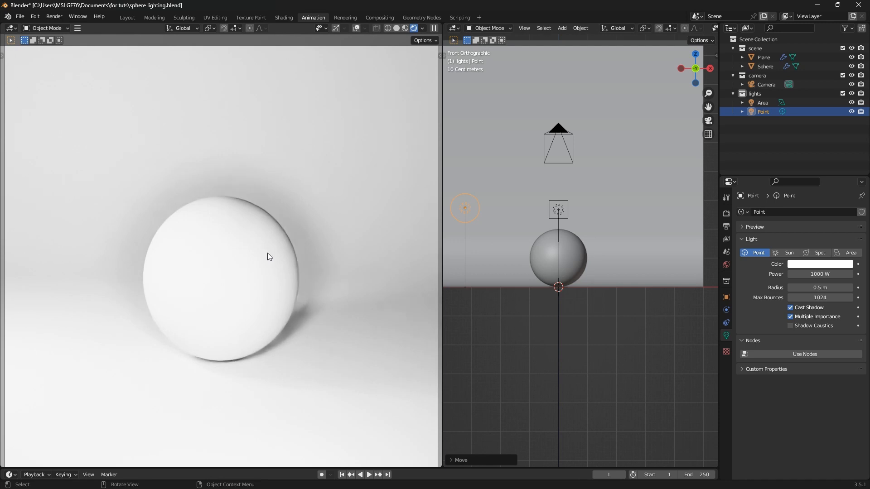
middle_click_drag(507, 288, 564, 313)
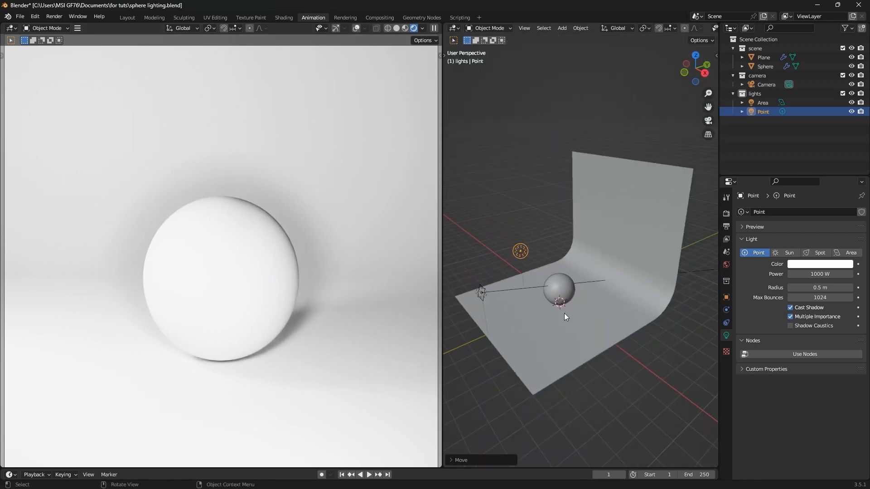
left_click(481, 296)
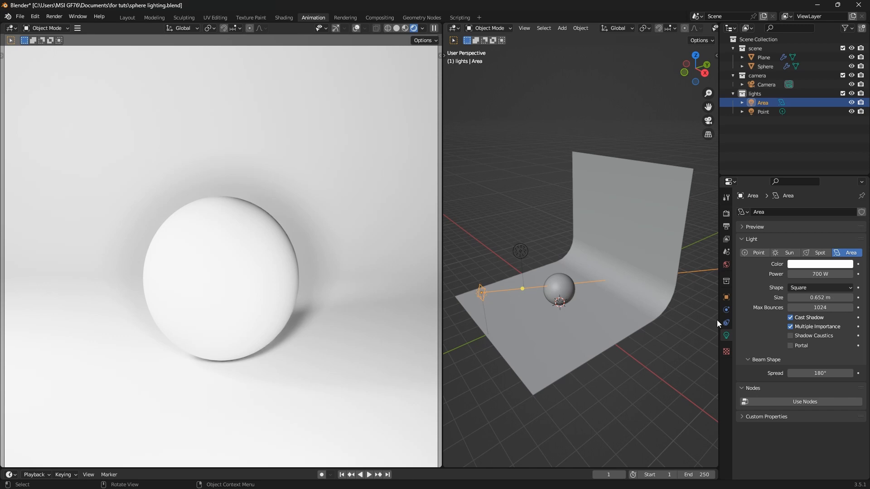
Return the area light's Size from 0.652 m to 1 m
left_click(816, 298)
type("1")
key("Return")
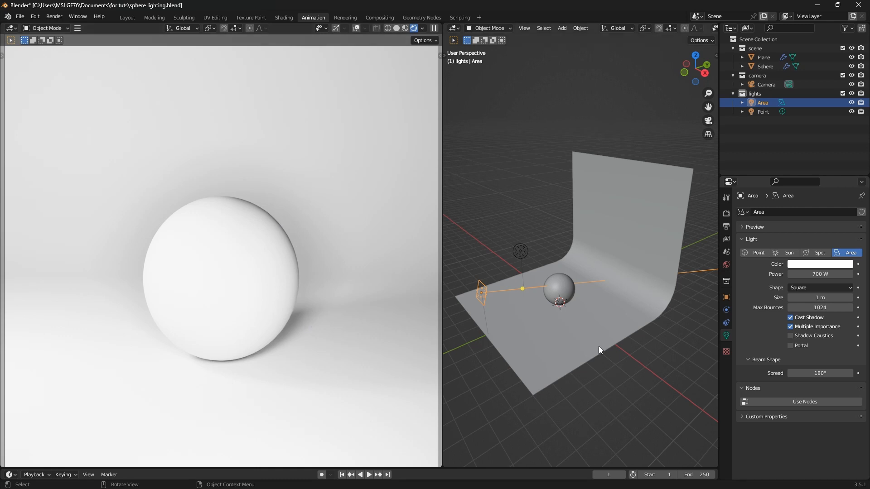
left_click(523, 251)
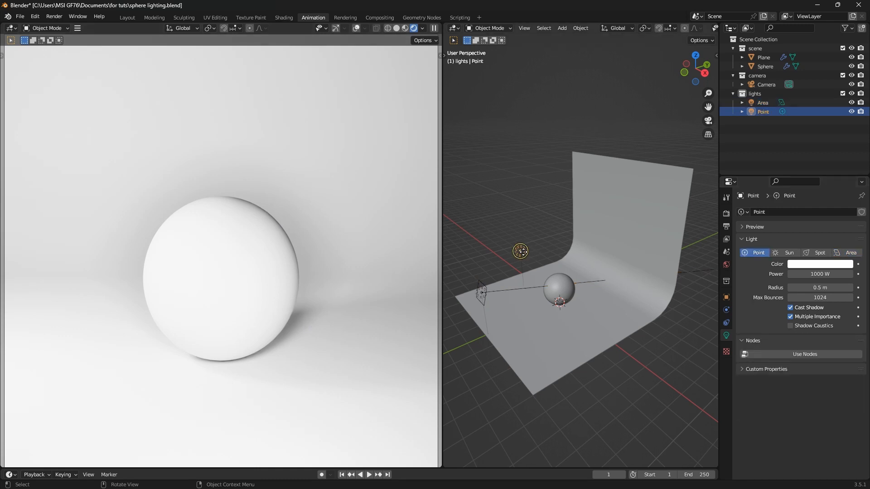
left_click(478, 293)
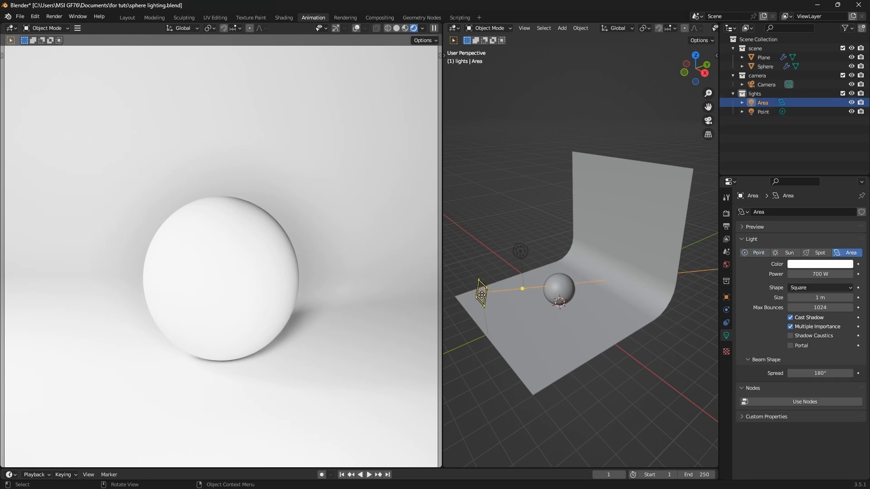
Duplicate the area light, move the copy to the sphere's right, and aim it at the sphere
key("shift+d")
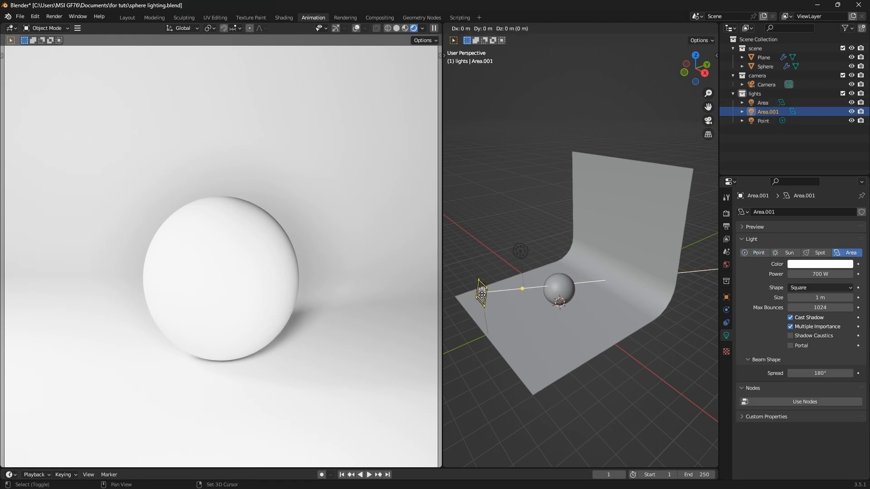
key("x")
left_click(608, 334)
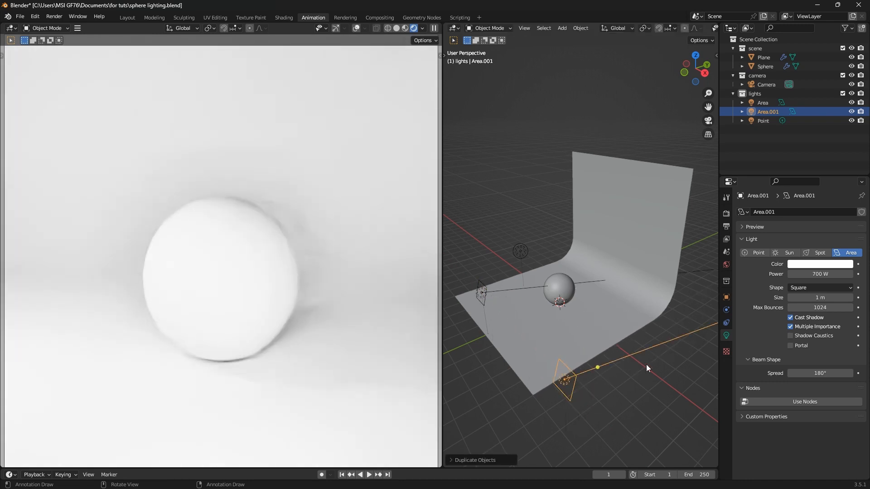
key("r")
left_click(621, 279)
key("KP_7")
scroll(625, 325, "down", 4)
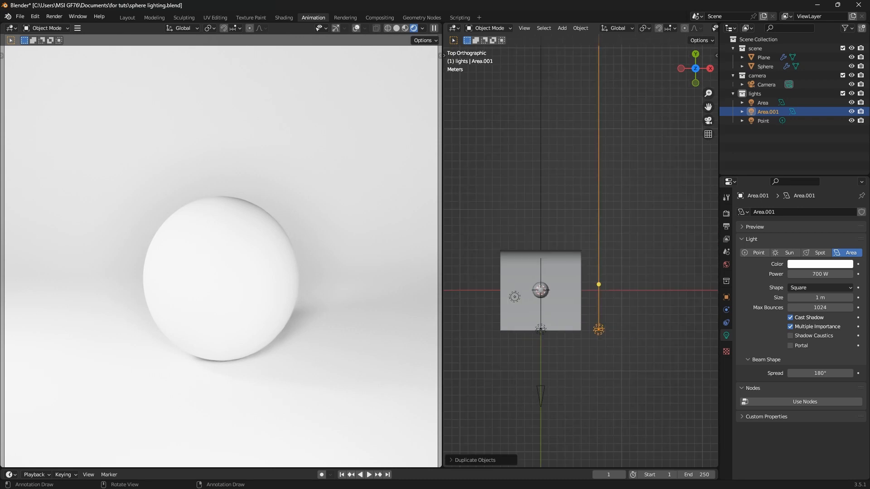
key("r")
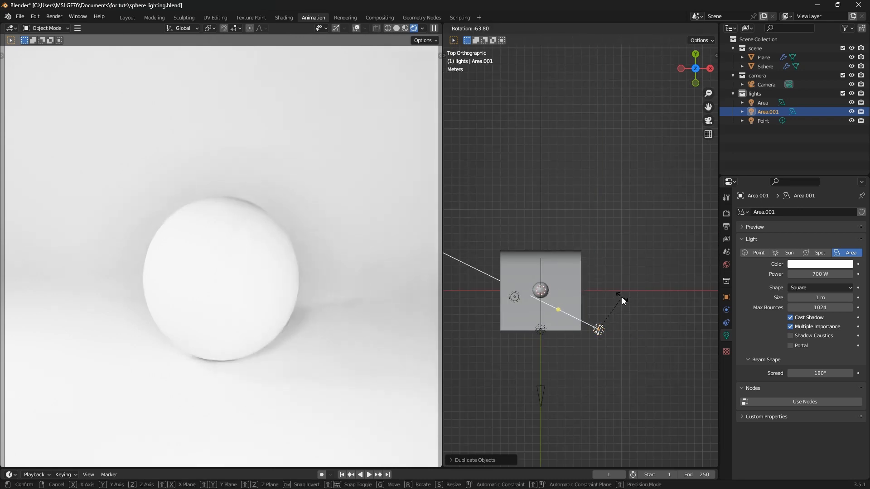
left_click(621, 333)
key("g")
left_click(623, 317)
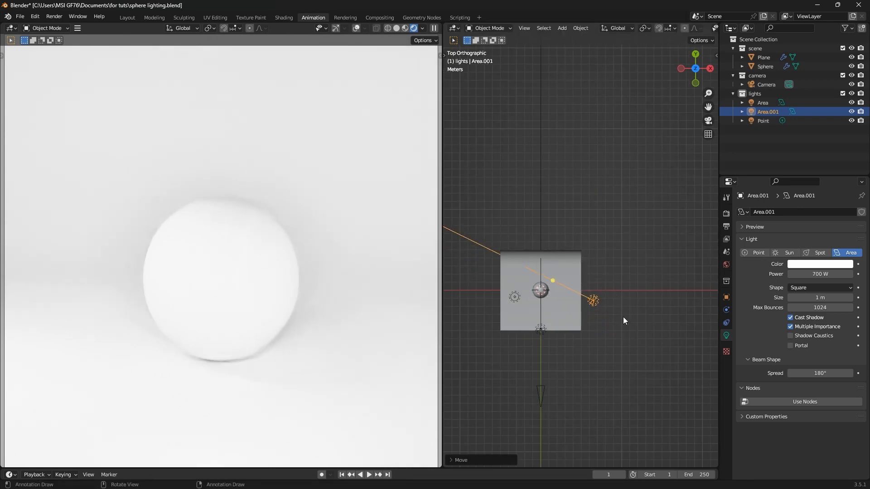
key("r")
left_click(637, 312)
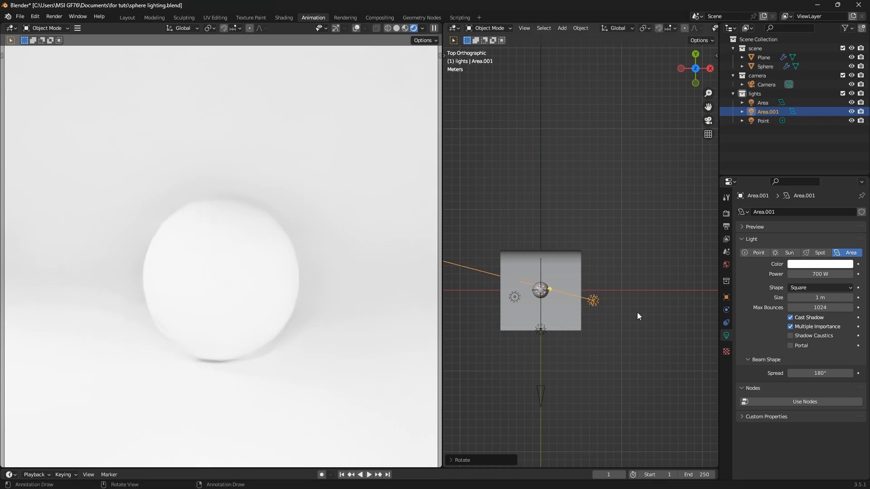
Set the duplicate light's power to 100 W and raise it slightly along Z
left_click(813, 274)
type("100")
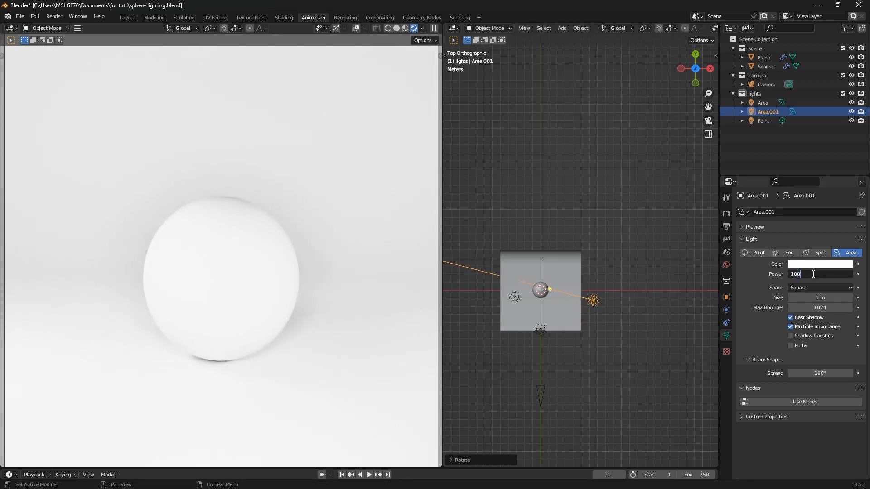
key("Return")
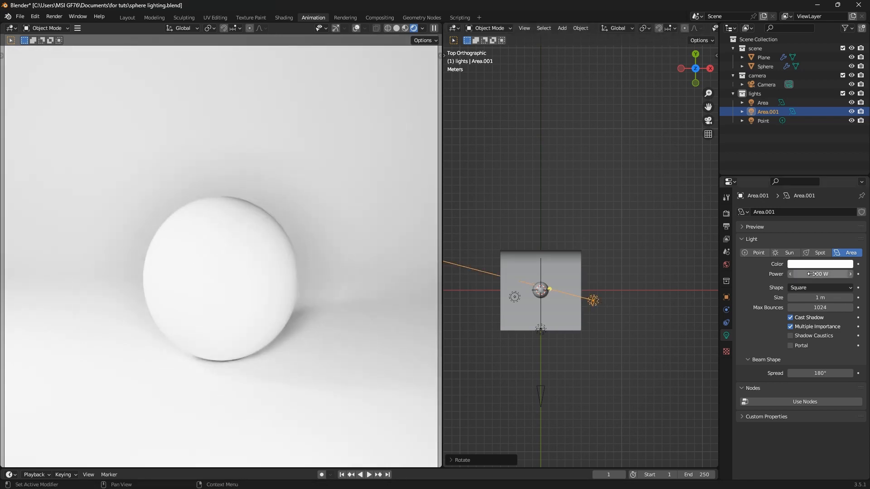
scroll(618, 311, "up", 3)
key("g")
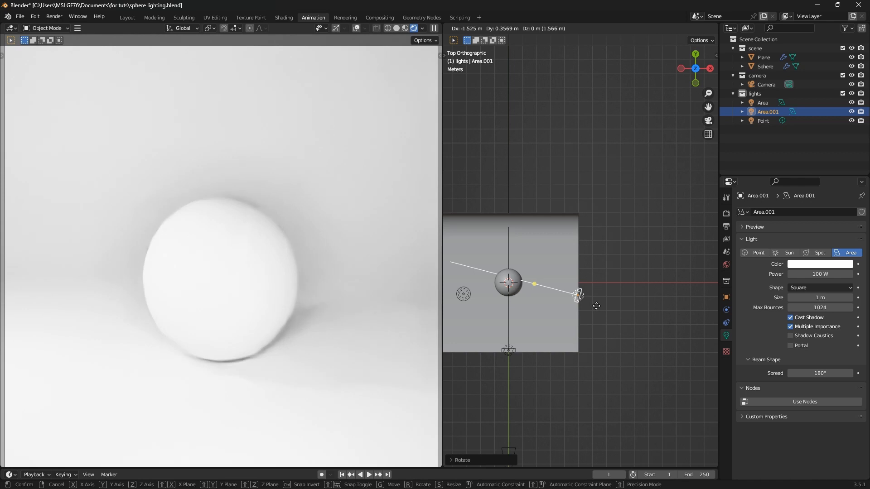
left_click(596, 307)
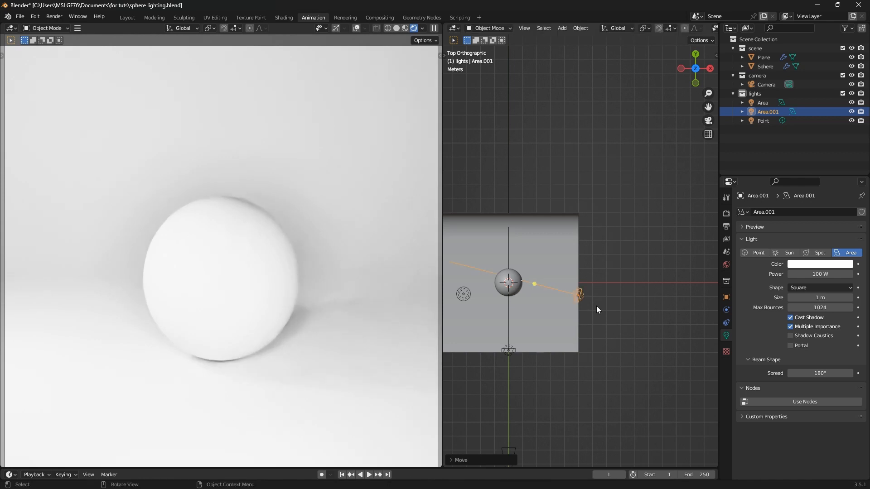
key("KP_1")
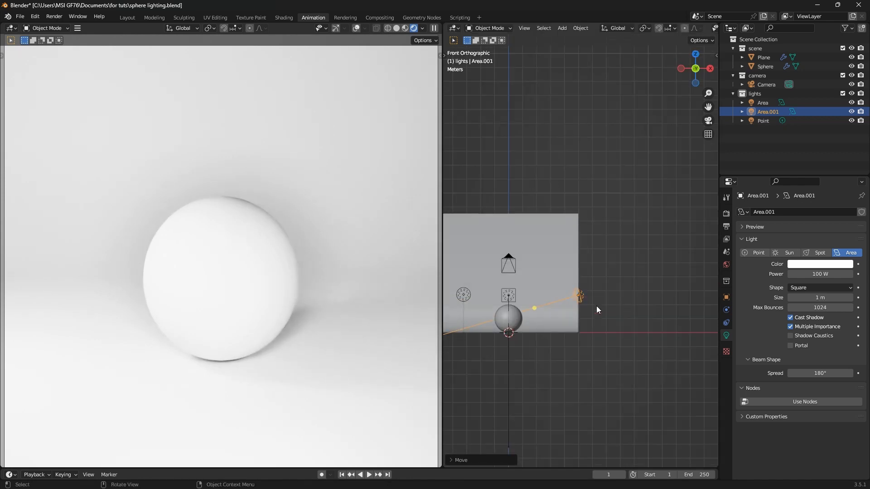
key("g")
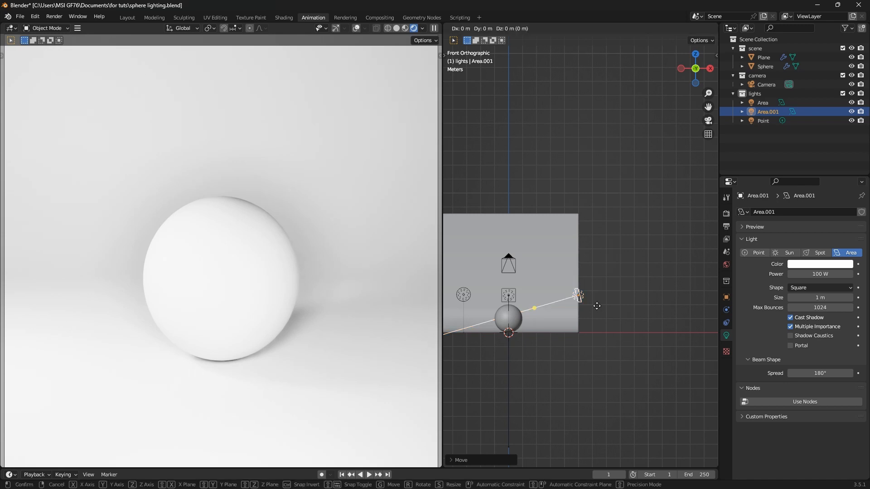
key("z")
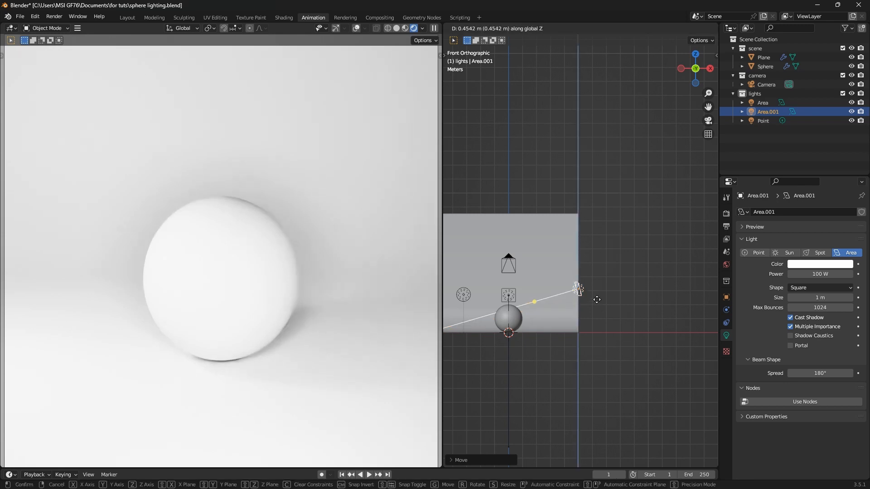
left_click(597, 300)
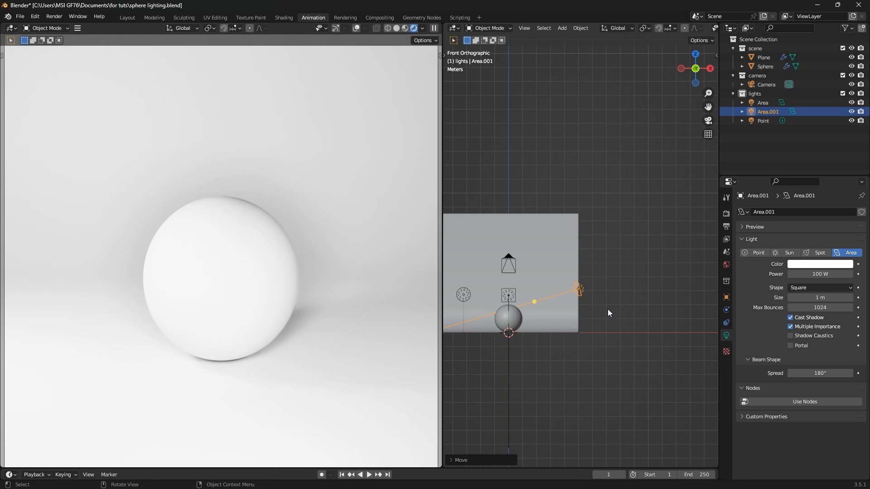
mouse_move(608, 309)
middle_mouse_down()
mouse_move(578, 338)
mouse_move(616, 319)
middle_mouse_up()
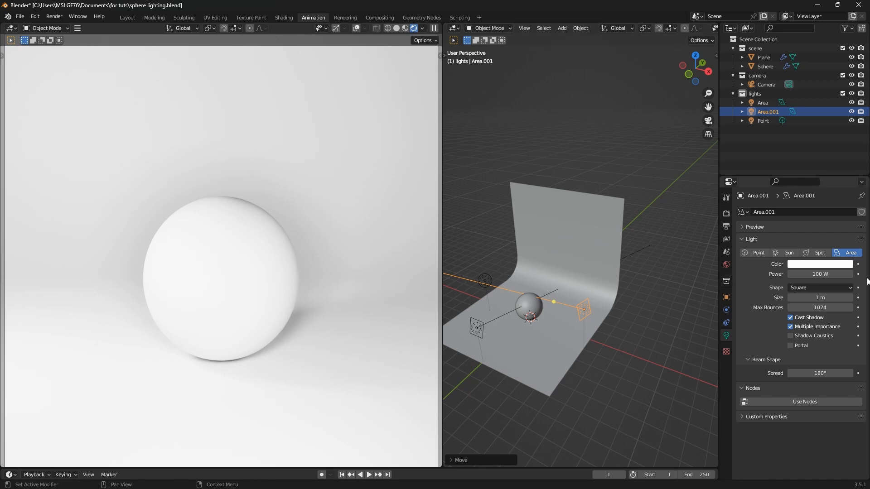
Drop Area.001's power from 100 W to 50 W, then reselect the original area light
left_click(822, 275)
type("50")
key("Return")
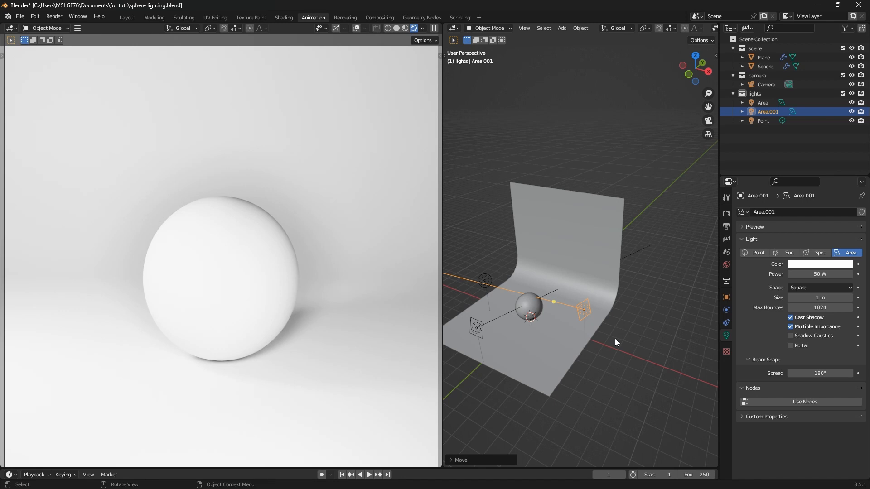
left_click(477, 329)
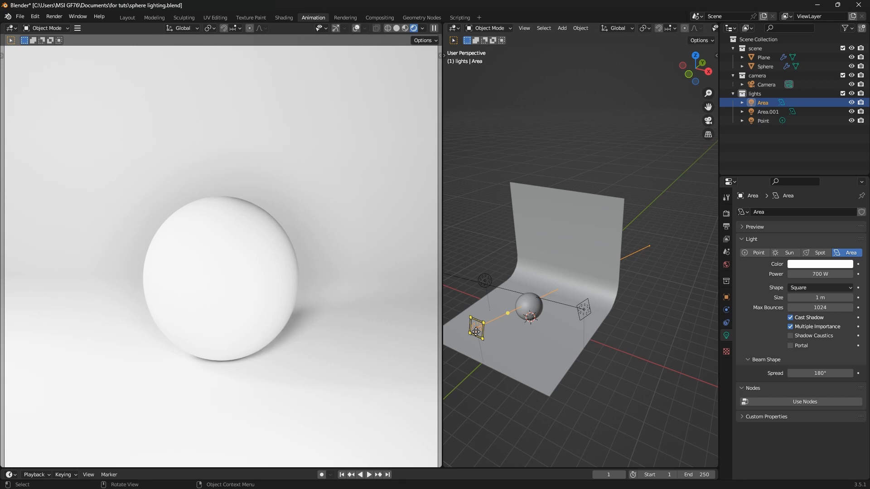
Add a new mesh plane and move it up near the sphere
scroll(475, 333, "up", 6)
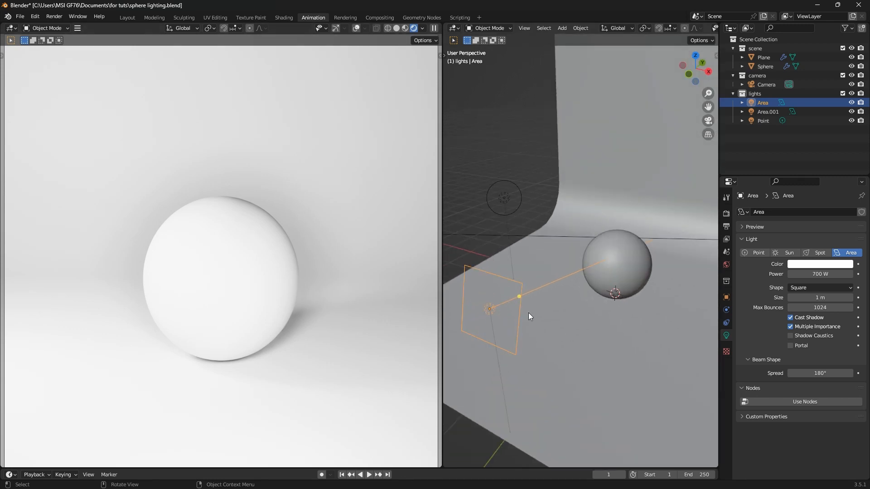
scroll(529, 312, "down", 3)
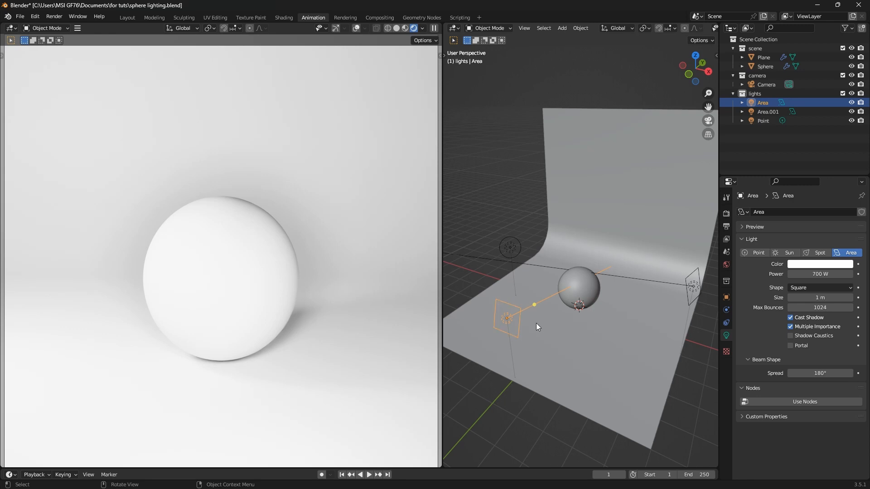
key("shift+a")
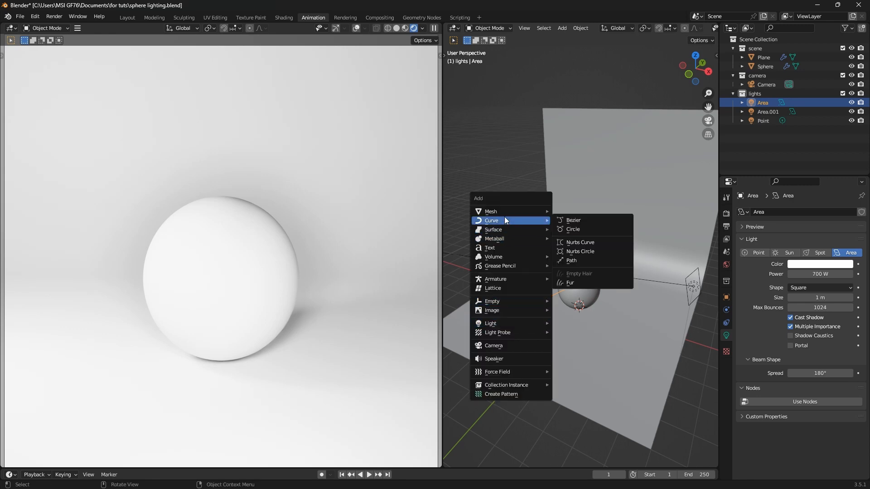
mouse_move(507, 212)
left_click(571, 211)
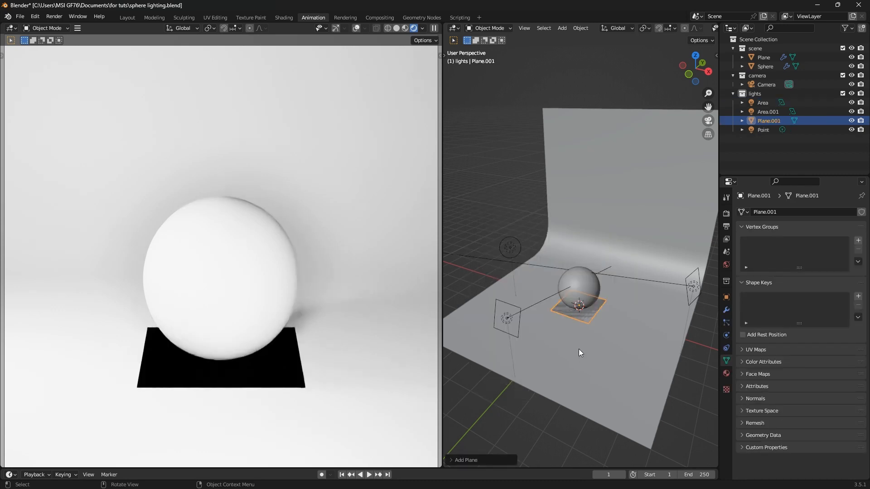
key("g")
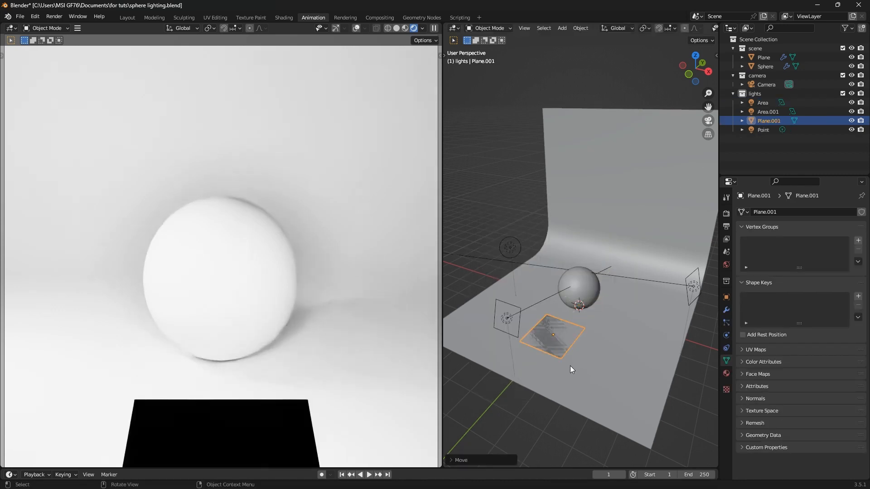
left_click(570, 333)
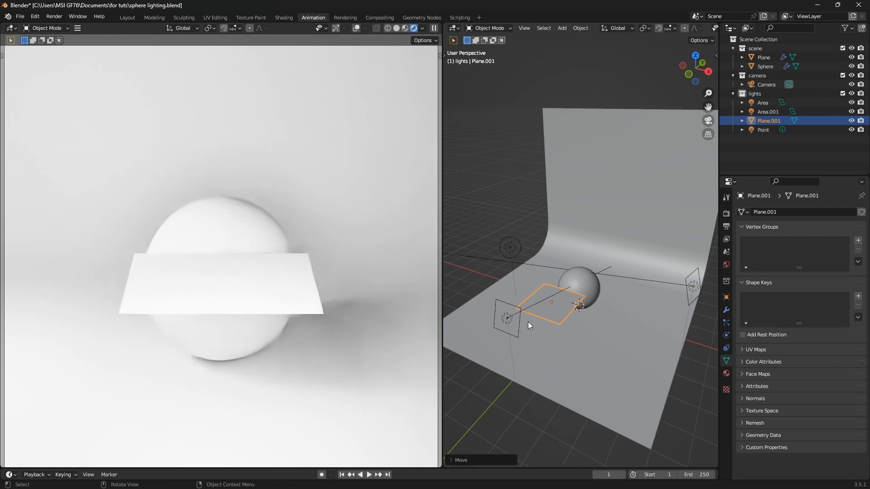
Copy the Area light's location and rotation onto the plane
left_click(518, 316, "shift")
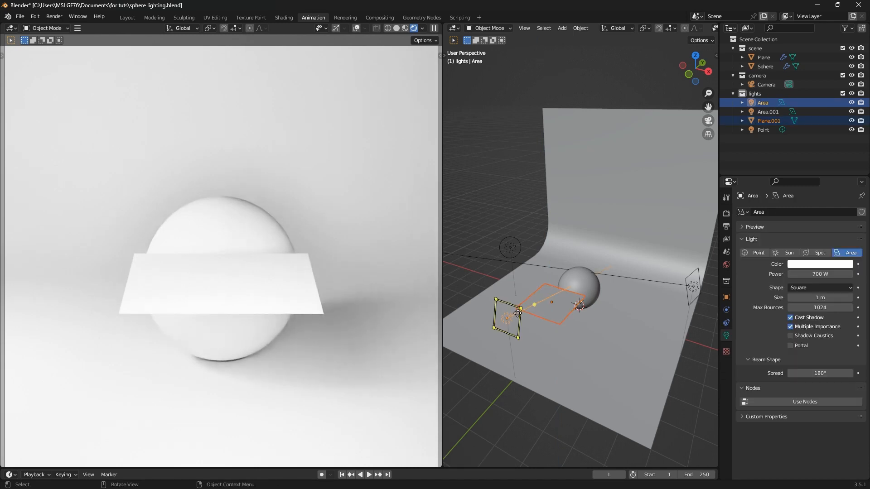
key("ctrl+c")
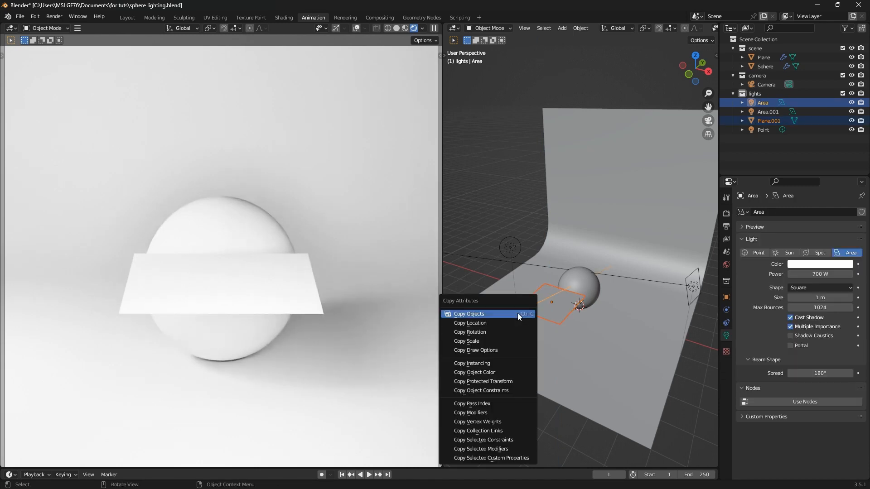
left_click(501, 322)
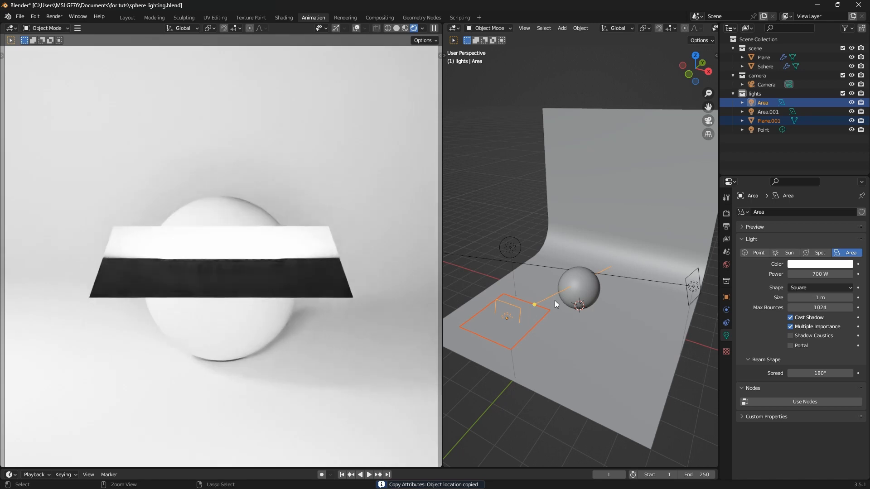
key("ctrl+c")
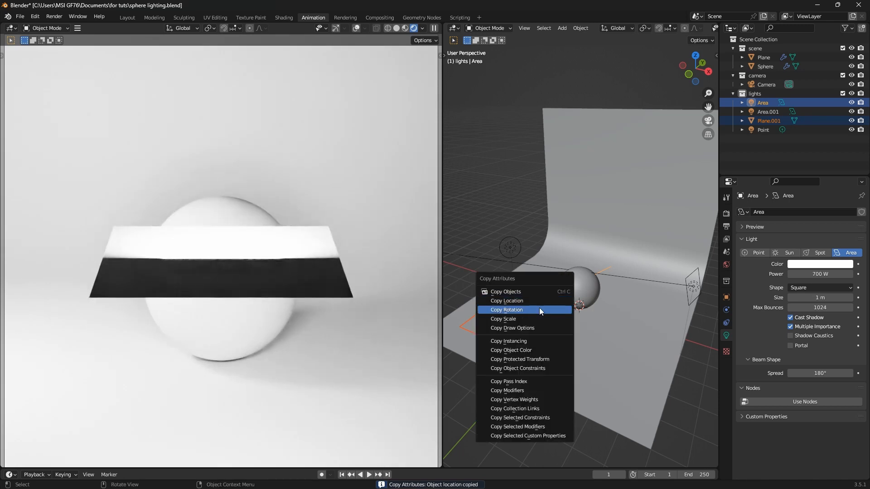
left_click(537, 310)
Offset the plane along its local Z in front of the light and shrink it
middle_click_drag(547, 328, 515, 337)
scroll(516, 337, "up", 9)
scroll(531, 324, "down", 3)
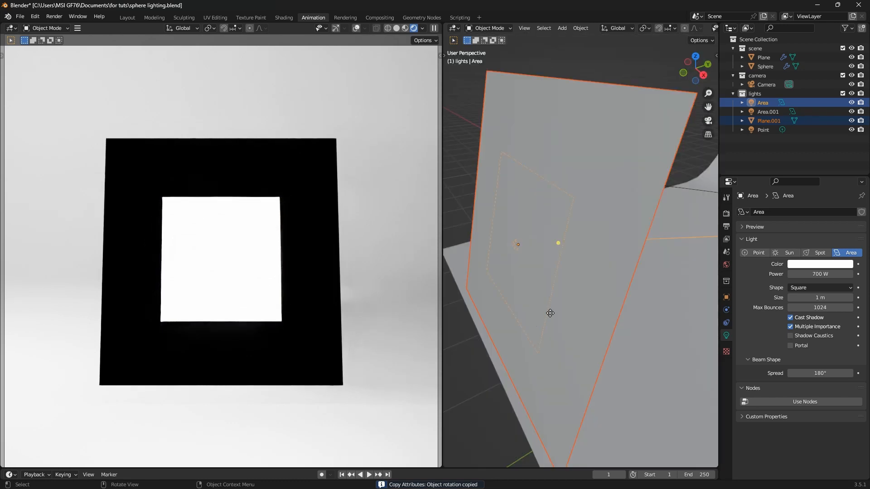
left_click(592, 292)
key("g")
key("z")
key("z")
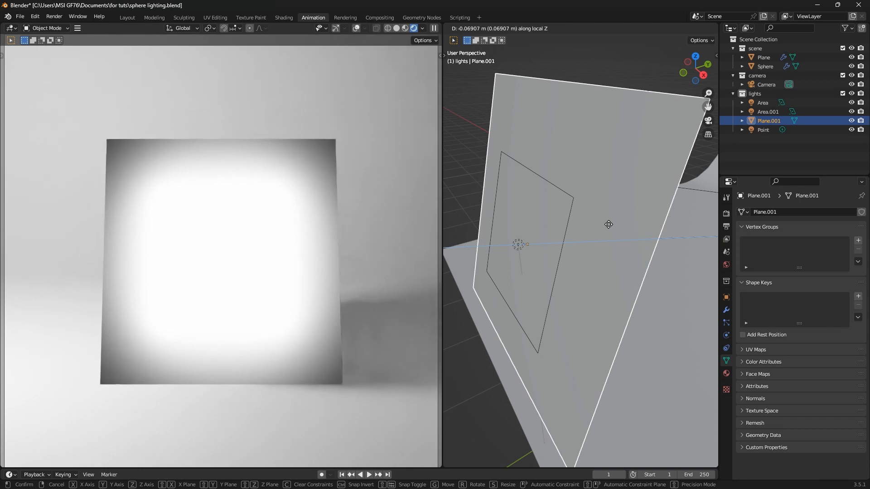
left_click(608, 224)
key("s")
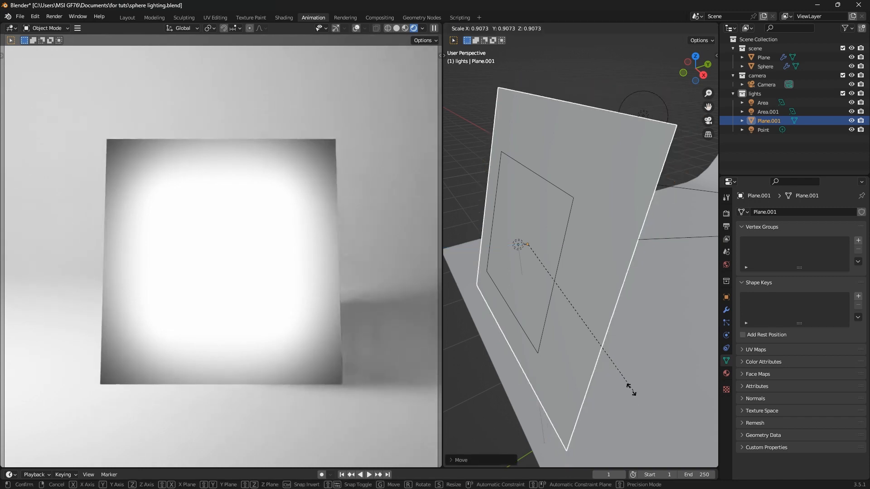
left_click(578, 347)
Parent the plane to the Area light using Object (Keep Transform)
scroll(572, 249, "down", 4)
middle_click_drag(569, 249, 526, 233)
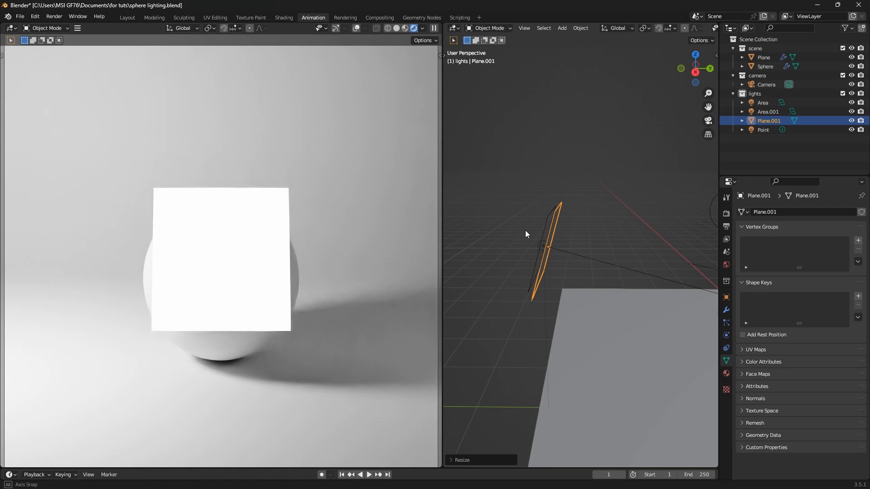
left_click(544, 216, "shift")
key("ctrl+p")
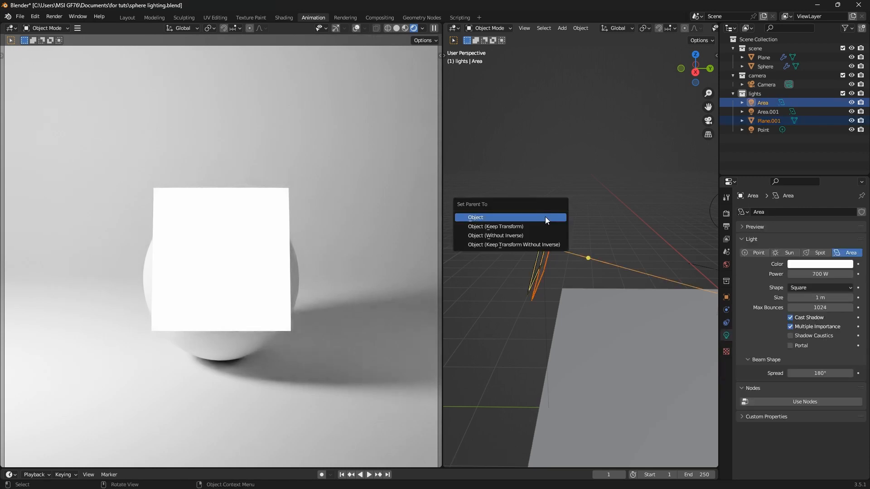
left_click(536, 226)
middle_click_drag(536, 225, 580, 238)
left_click(577, 222)
scroll(559, 238, "down", 3)
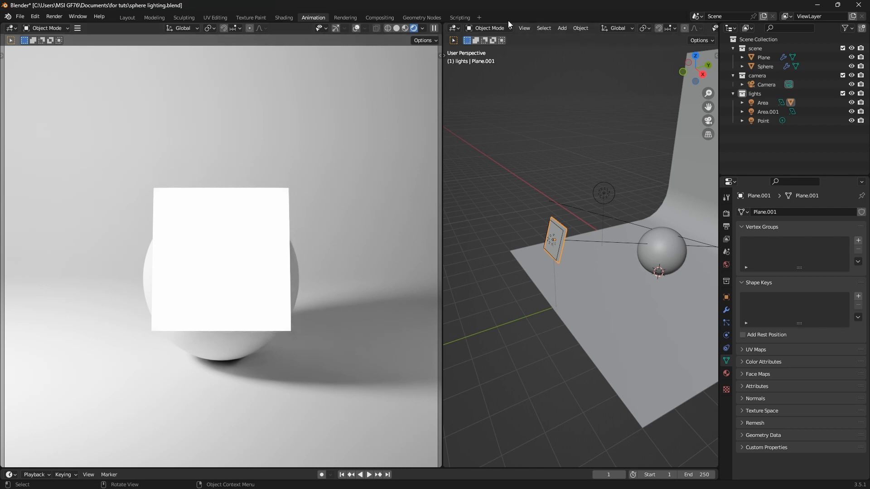
Split the 3D view and make the lower area a Shader Editor with its side panel hidden
left_click_drag(449, 28, 521, 278)
left_click(454, 284)
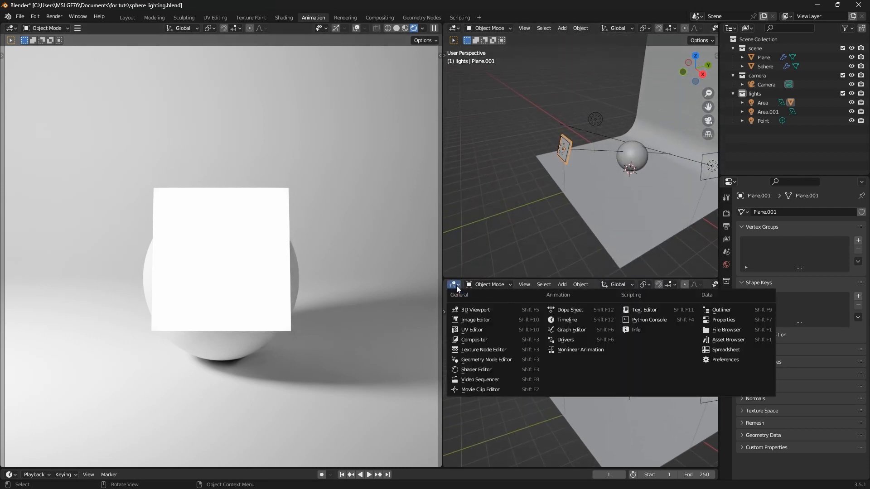
left_click(483, 370)
key("n")
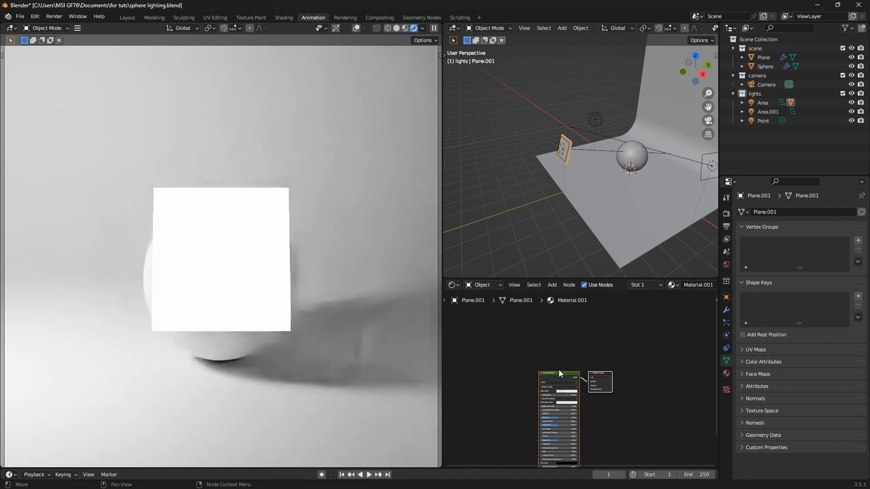
scroll(557, 383, "up", 1)
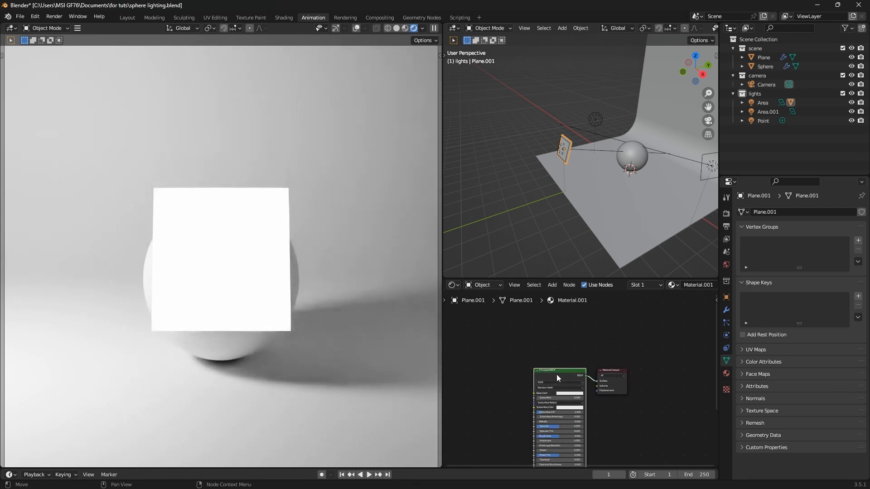
Replace the Principled BSDF with a Translucent BSDF connected to the Surface input
key("x")
key("shift+a")
type("tr")
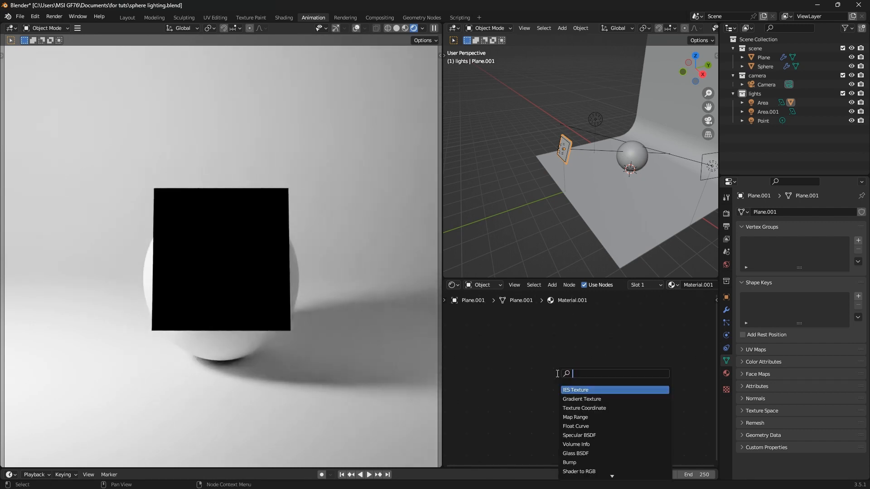
left_click(578, 389)
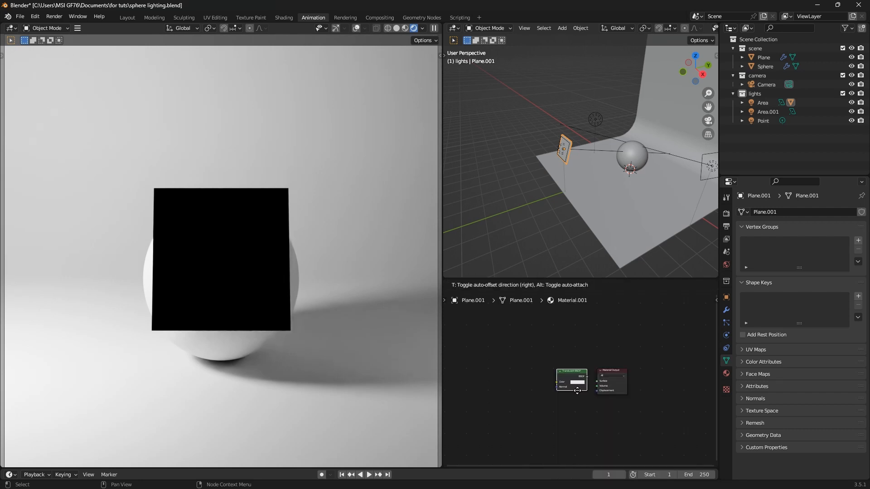
left_click(572, 392)
scroll(567, 383, "up", 2)
scroll(549, 378, "up", 1)
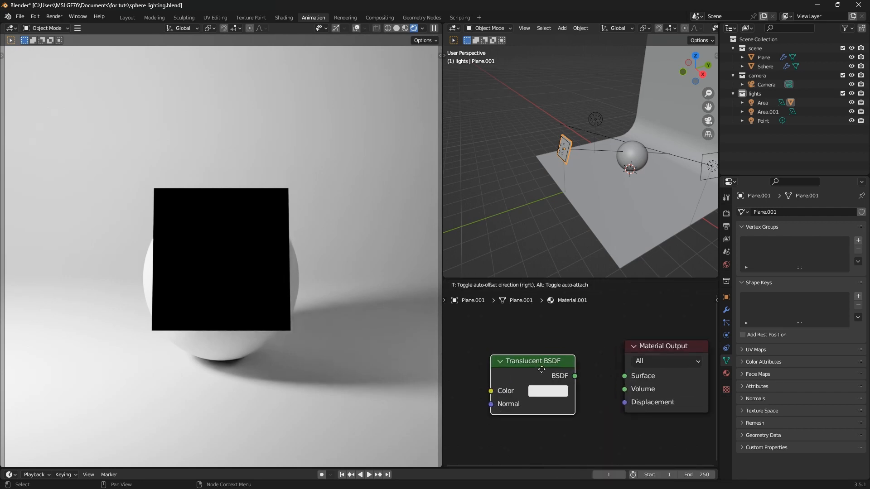
left_click_drag(579, 382, 621, 378)
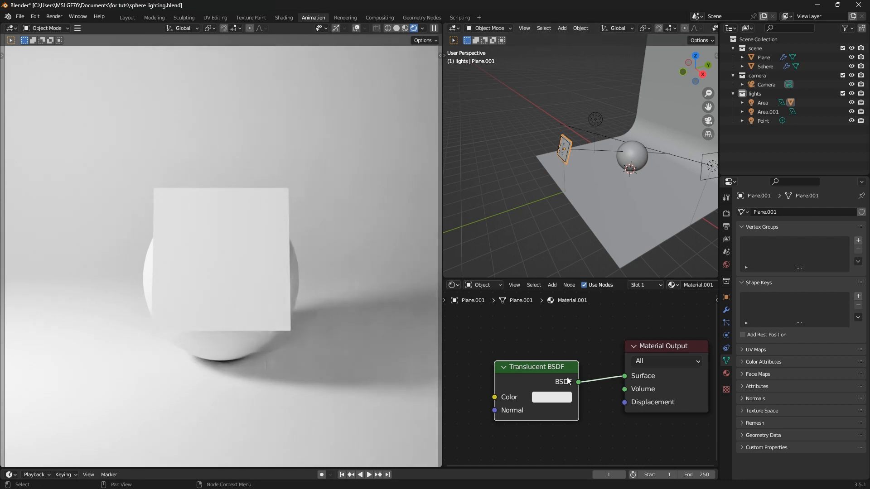
left_click_drag(540, 367, 539, 360)
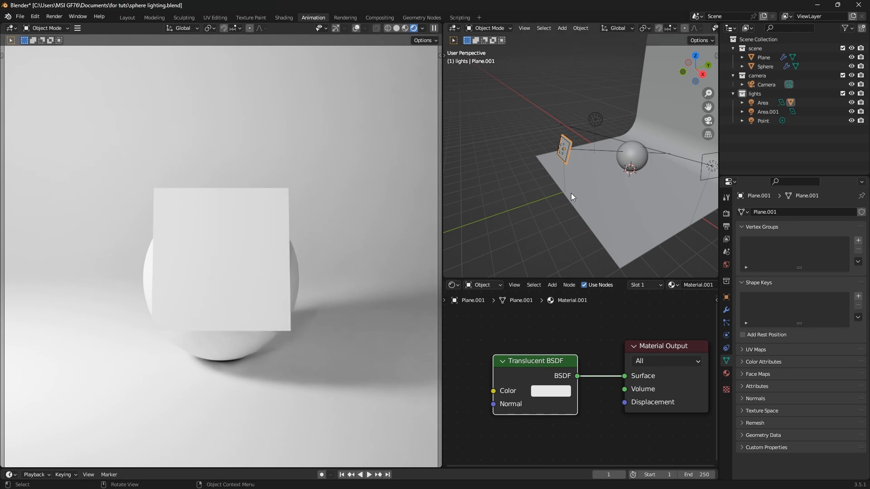
Delete the second area light, Area.001
left_click(704, 167)
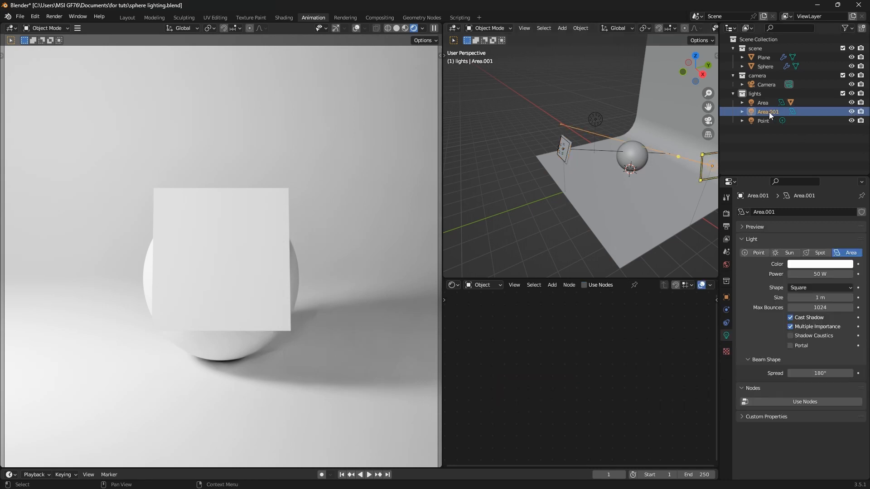
middle_click_drag(580, 227, 591, 231)
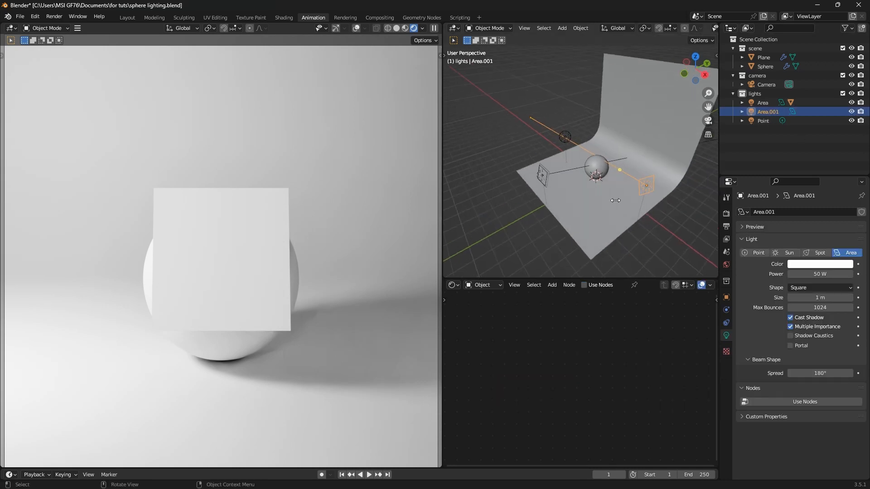
left_click(505, 215)
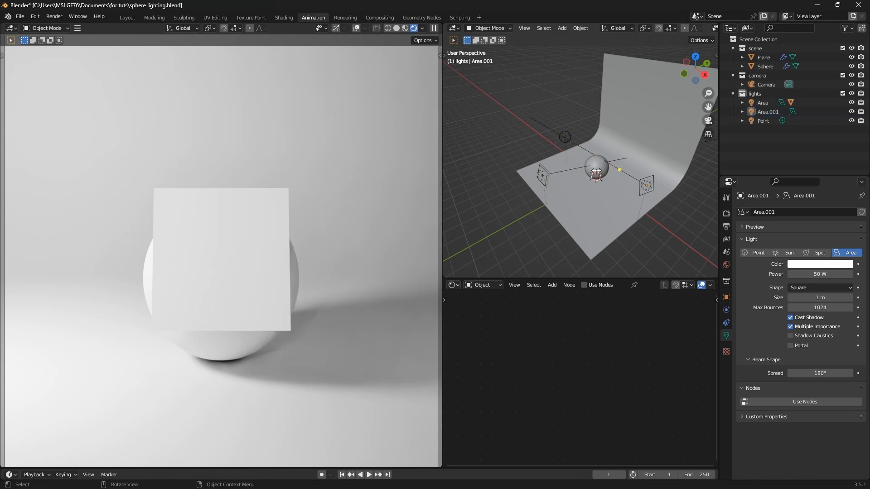
left_click(641, 185)
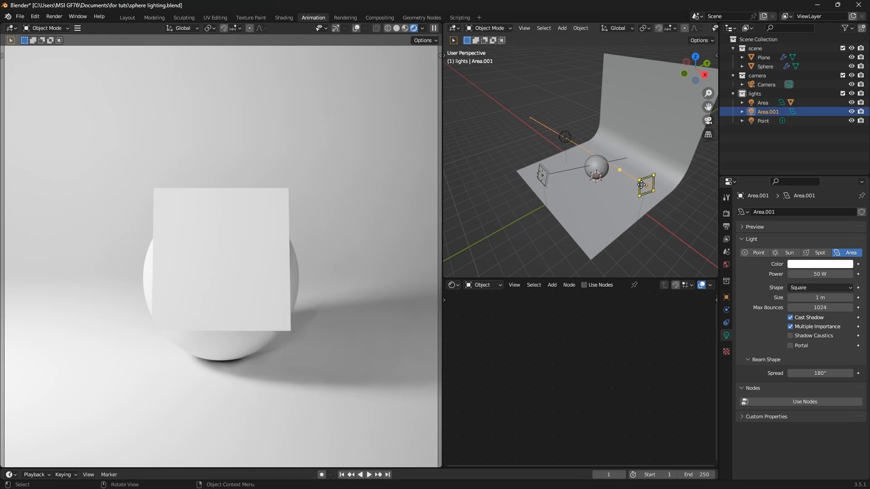
key("Delete")
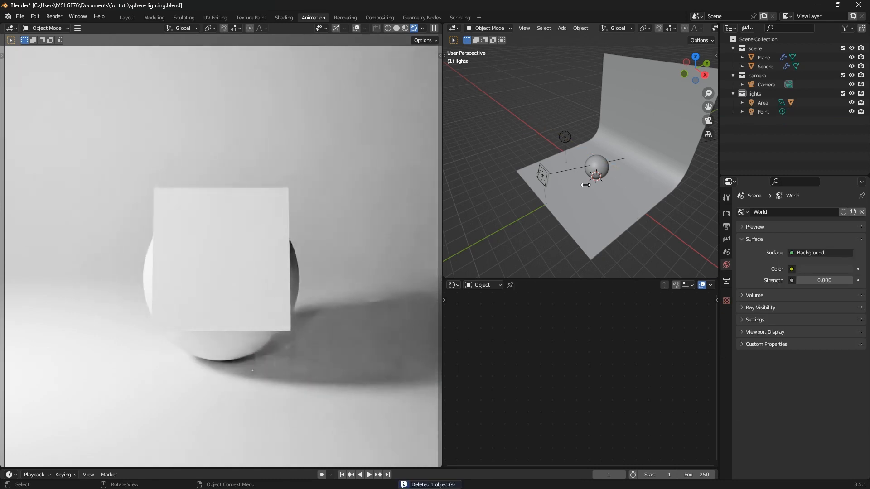
Turn off Camera ray visibility for Plane.001 in Object Properties > Visibility
left_click(545, 176)
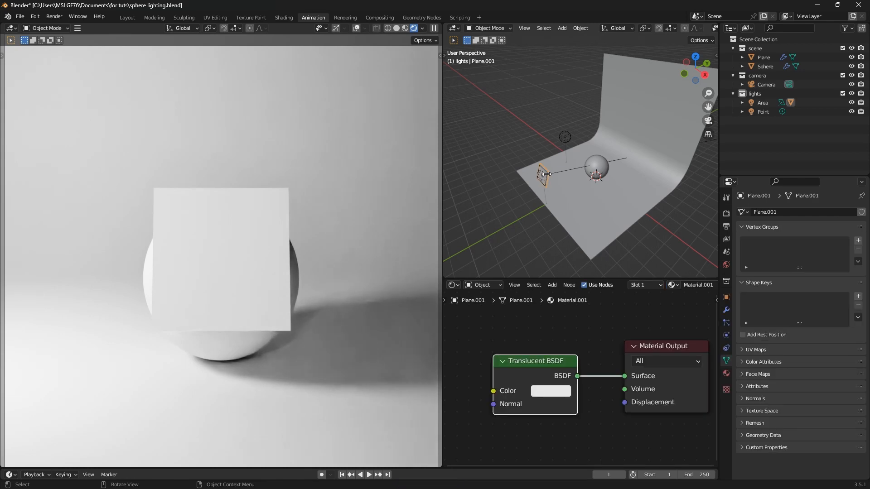
scroll(546, 174, "up", 5)
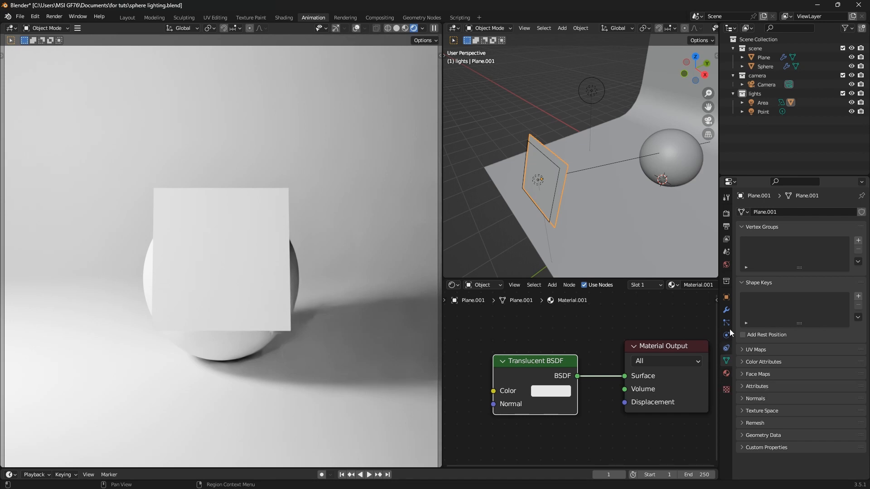
left_click(726, 298)
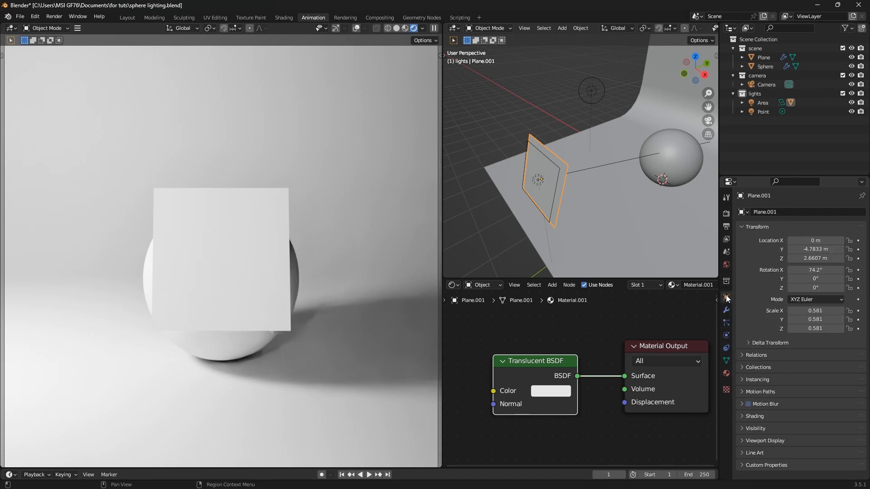
left_click(742, 429)
scroll(741, 430, "down", 5)
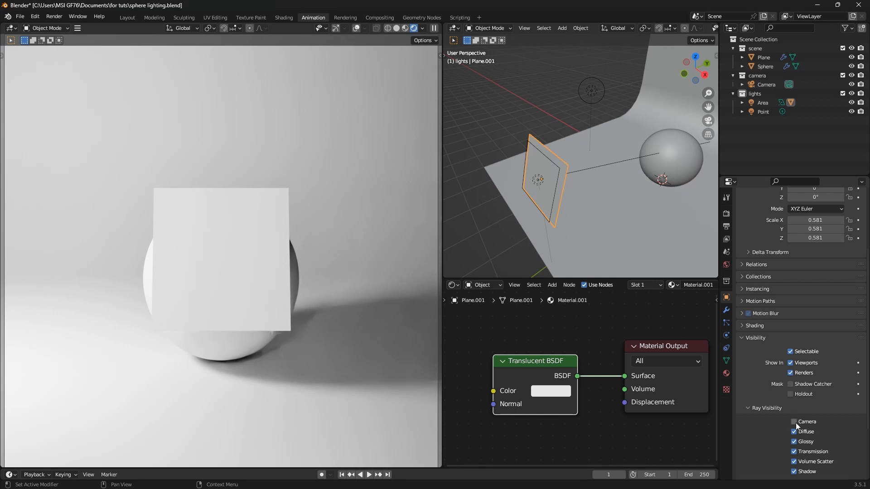
scroll(570, 240, "down", 5)
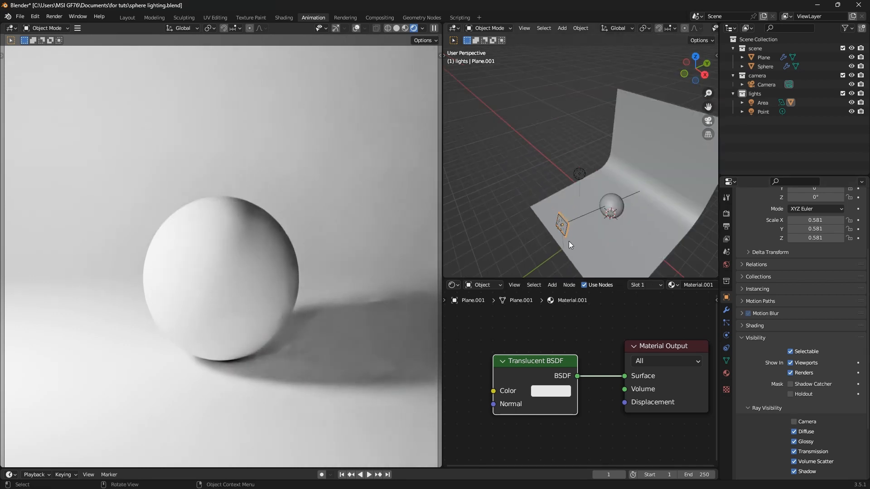
mouse_move(569, 241)
middle_mouse_down()
mouse_move(582, 230)
mouse_move(574, 229)
middle_mouse_up()
scroll(573, 228, "up", 3)
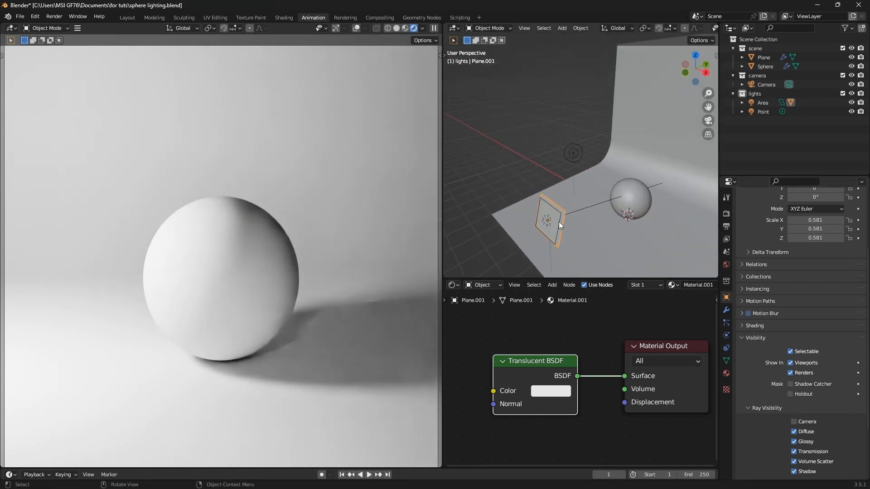
Move the area light back along its local Z axis, away from the sphere
left_click(559, 222)
key("g")
key("y")
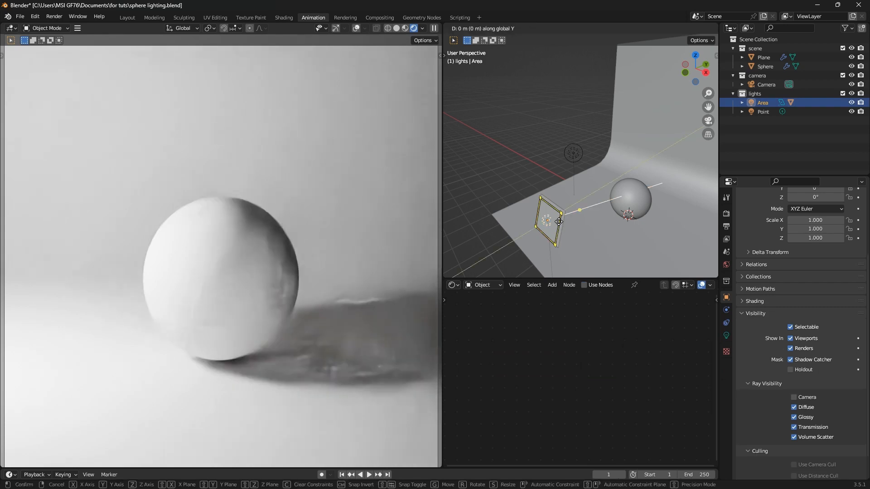
key("z")
key("z")
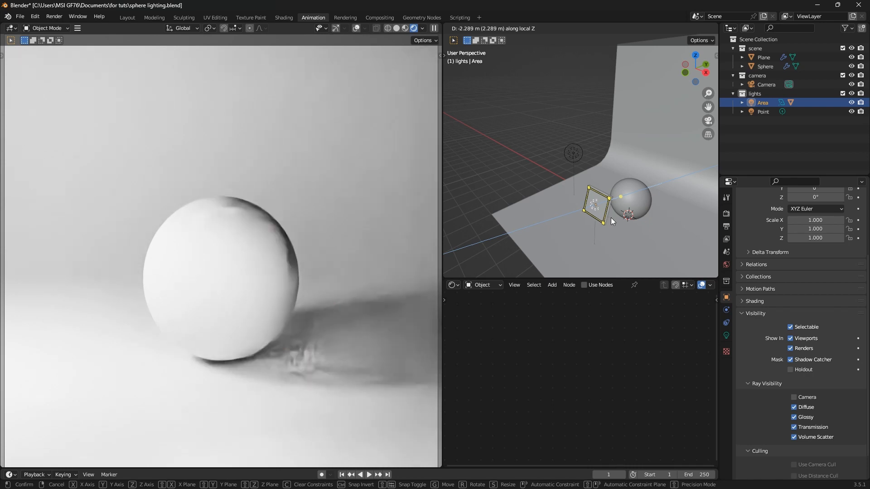
left_click(611, 218)
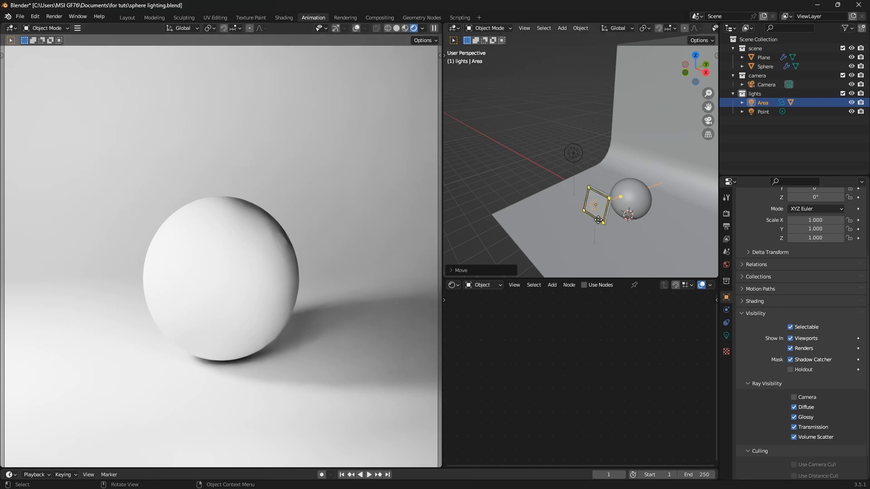
Refine the area light's placement along Z and in the right orthographic view
key("g")
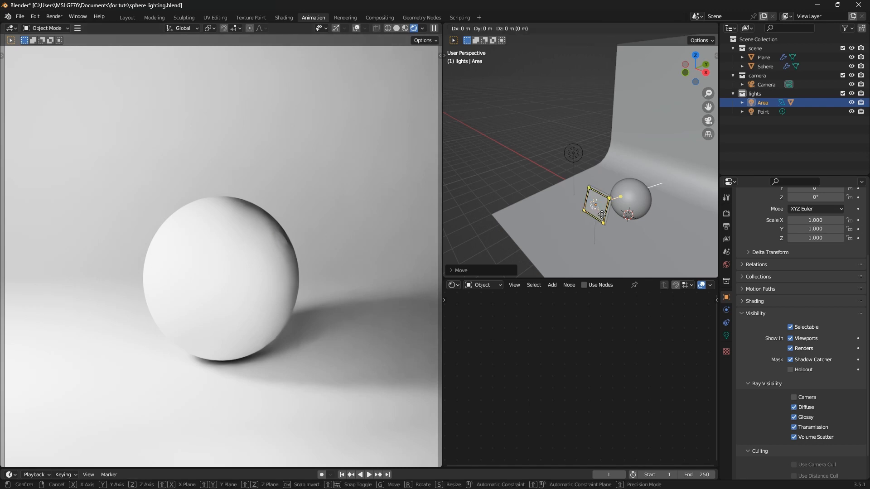
key("z")
left_click(602, 215)
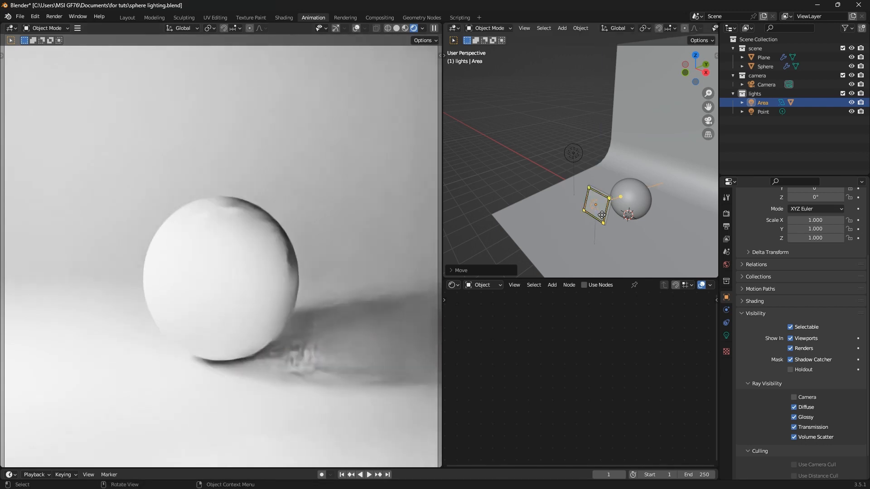
key("KP_3")
key("g")
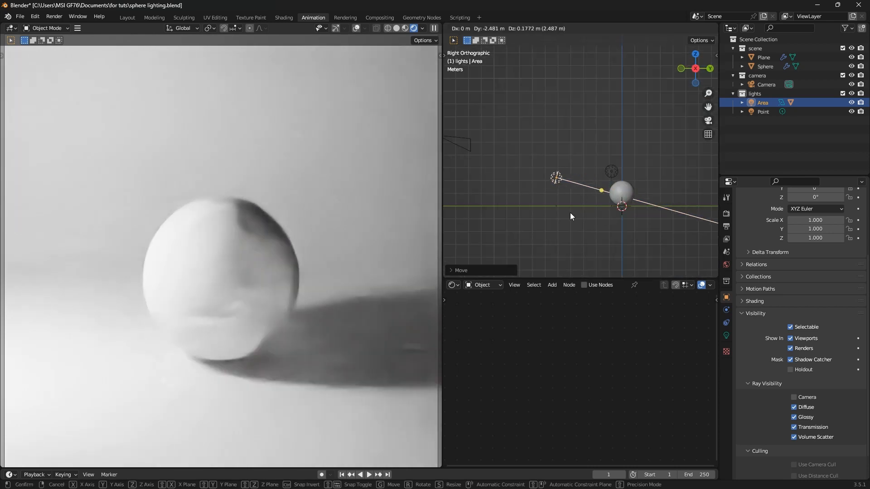
left_click(570, 213)
middle_click_drag(578, 222, 600, 214)
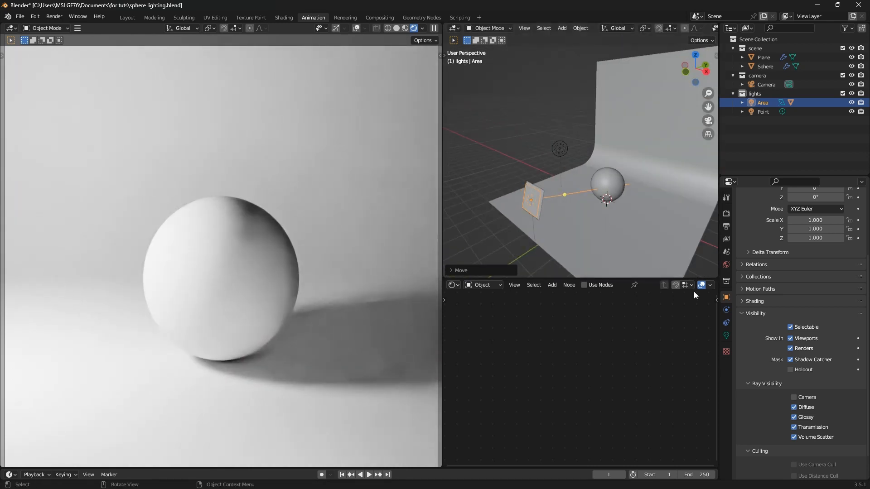
Set the area light's Size to 2 m, then settle on 1.5 m
left_click(727, 335)
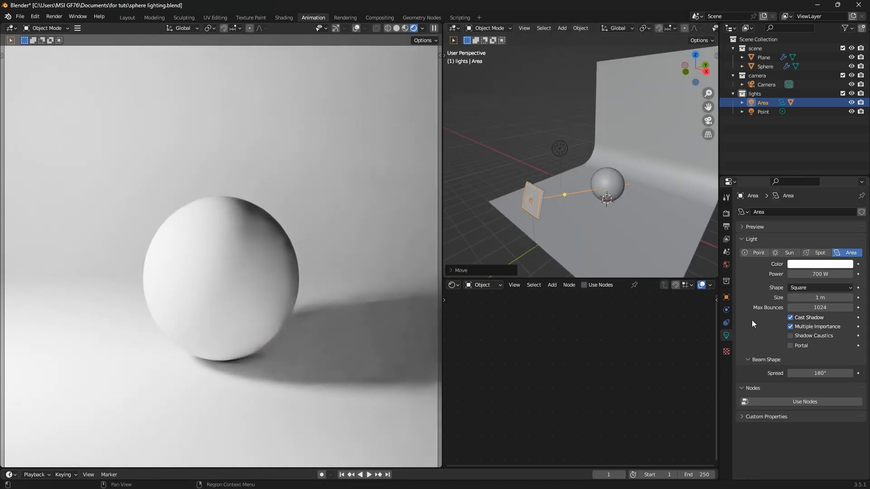
left_click(816, 297)
type("2")
key("Return")
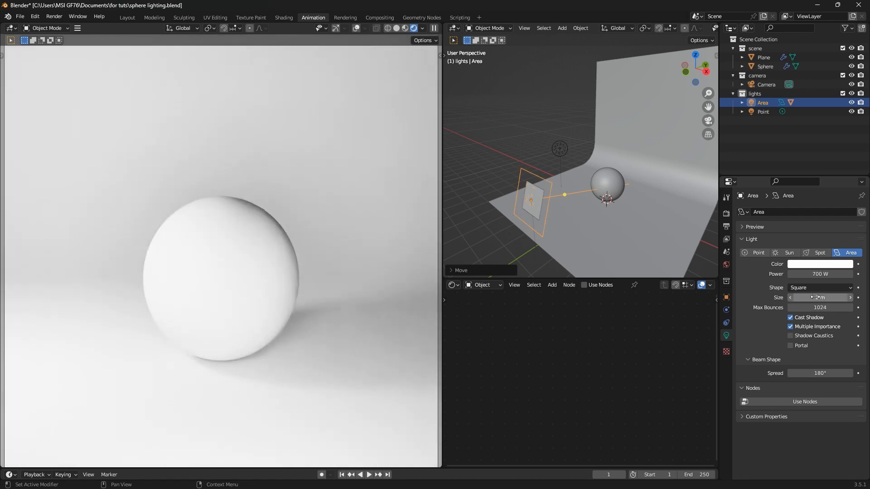
left_click(815, 298)
type("1.5")
key("Return")
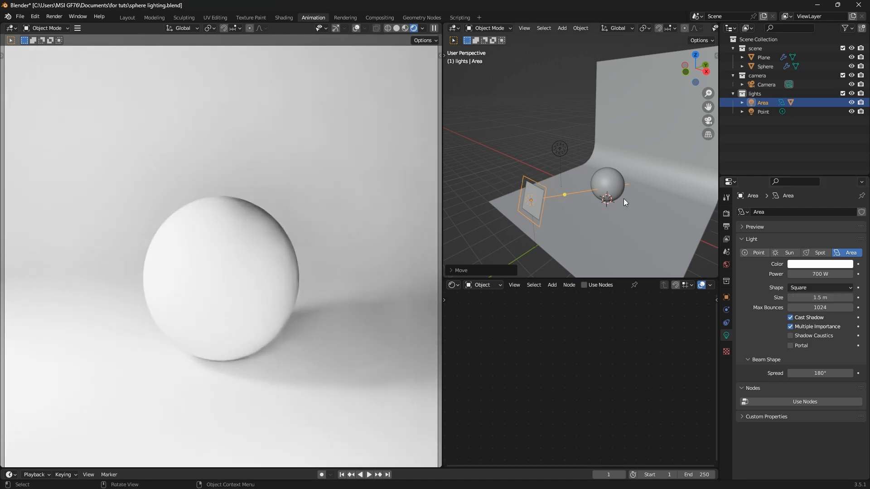
Scale diffuser plane Plane.001 up about 1.39×, then start moving the point light along Z
left_click(537, 210)
key("s")
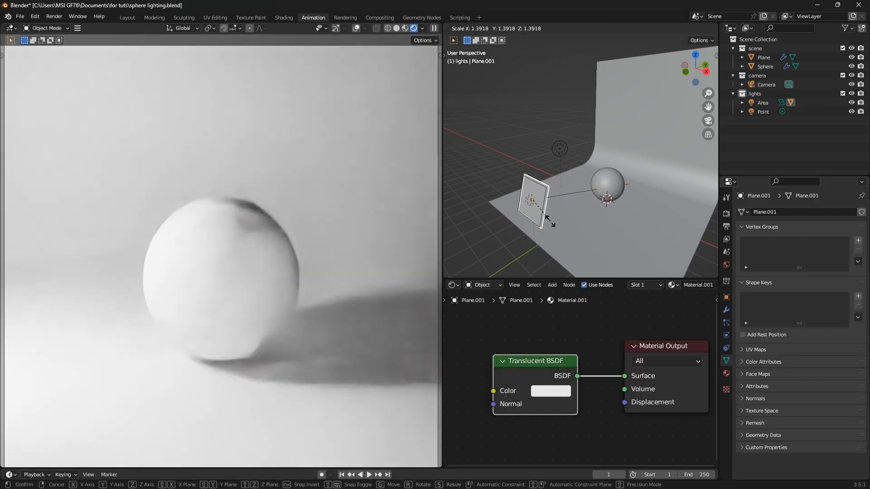
left_click(550, 221)
mouse_move(550, 221)
middle_mouse_down()
mouse_move(535, 208)
mouse_move(558, 216)
middle_mouse_up()
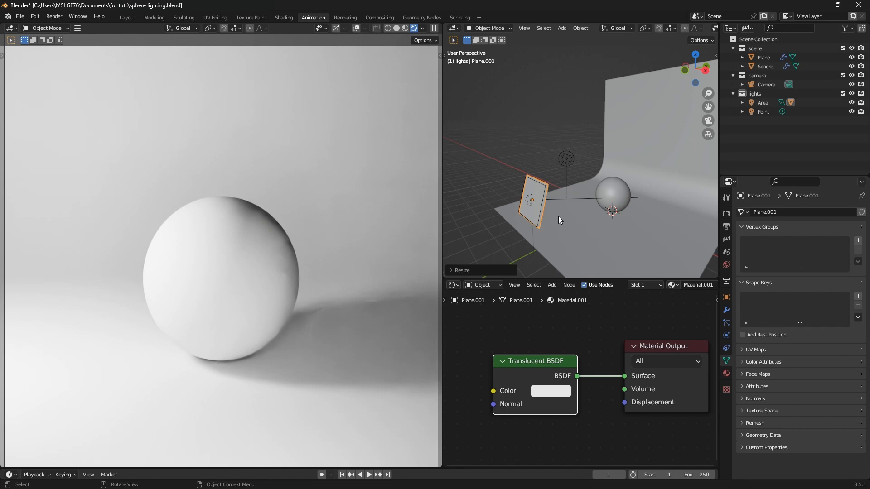
left_click(566, 159)
key("g")
key("z")
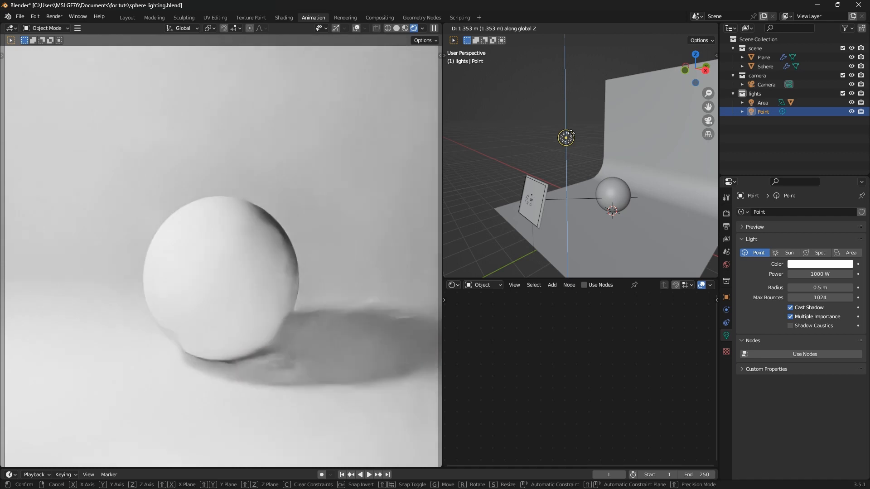
Confirm the point light's new height, then shift it sideways along X in top view
left_click(572, 133)
key("KP_7")
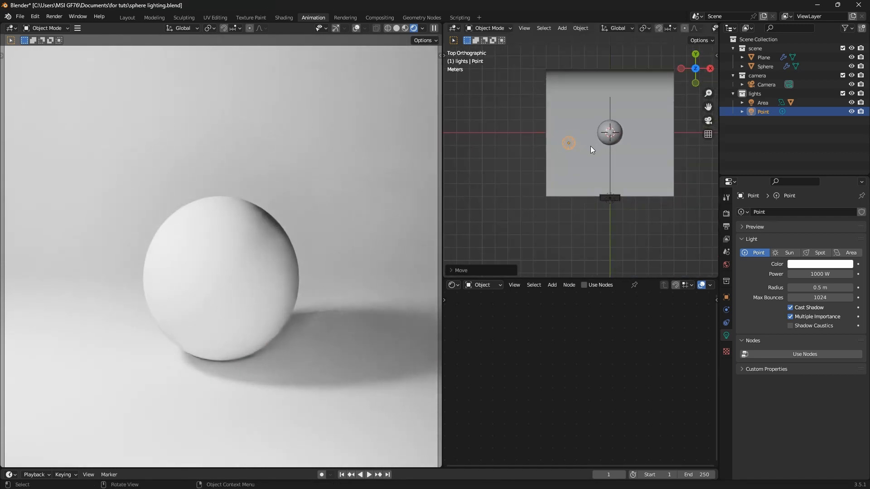
key("g")
key("x")
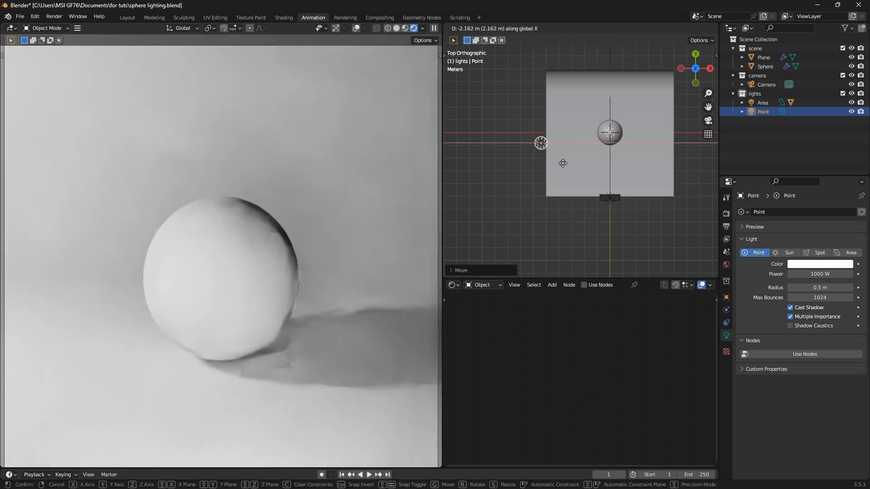
left_click(566, 165)
Move the point light front-to-back along Y, then nudge it again along X
key("g")
key("y")
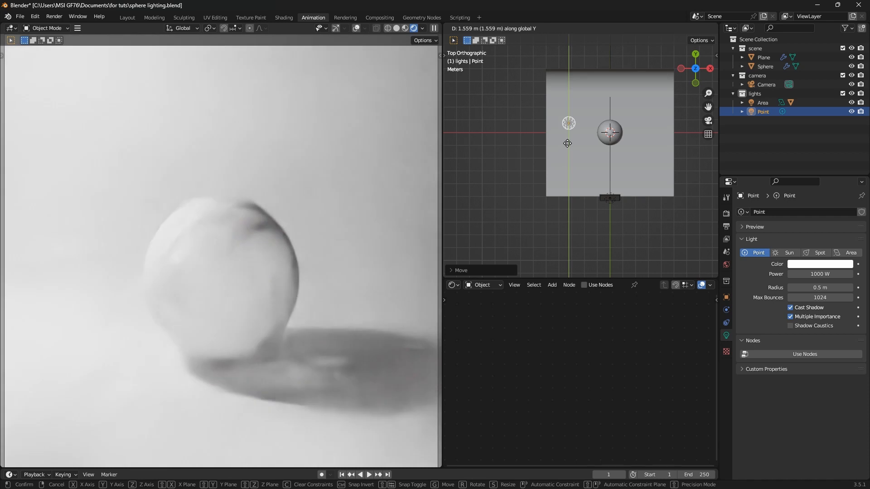
left_click(573, 172)
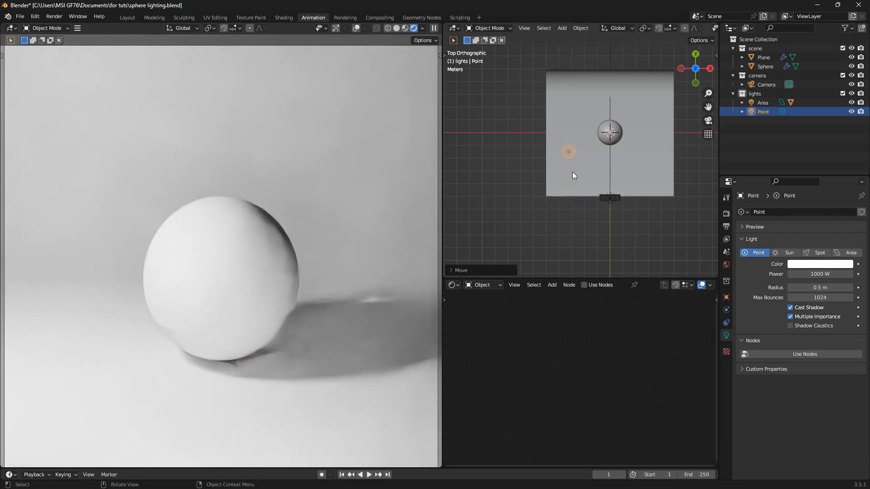
key("g")
key("x")
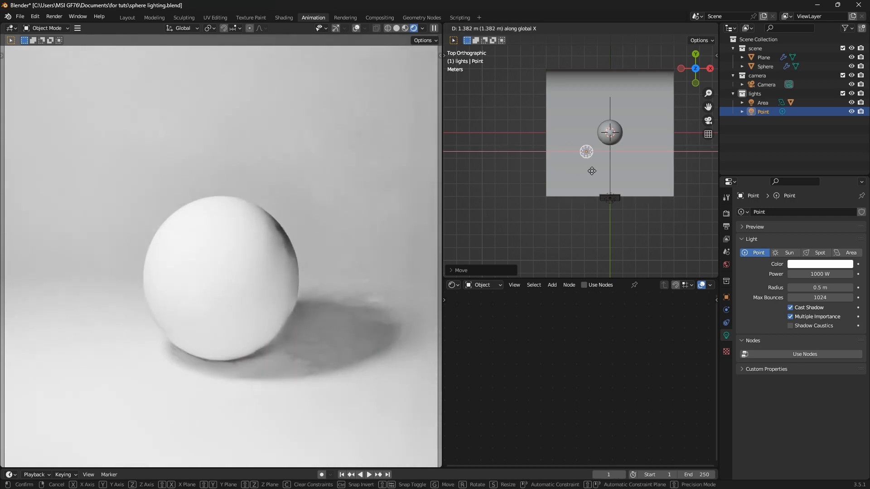
left_click(591, 172)
Raise the point light along Z in front view, then orbit back to perspective
key("KP_1")
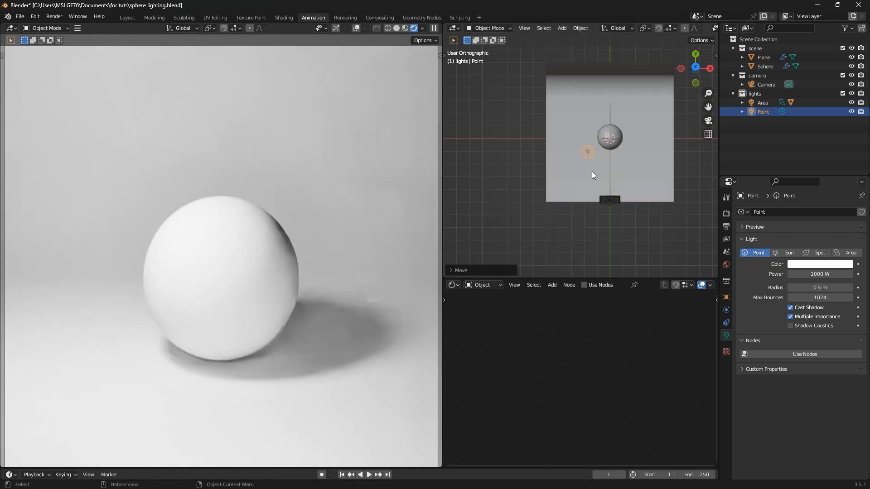
key("g")
key("z")
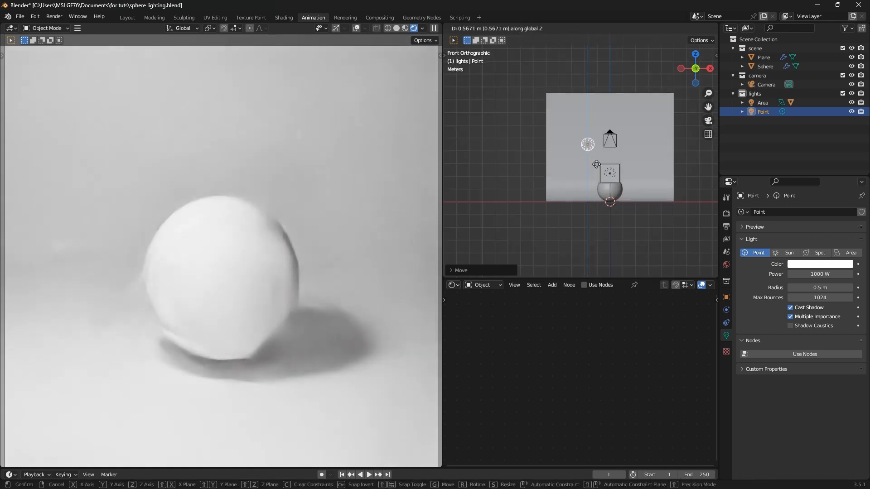
left_click(596, 165)
middle_click_drag(595, 164, 542, 227)
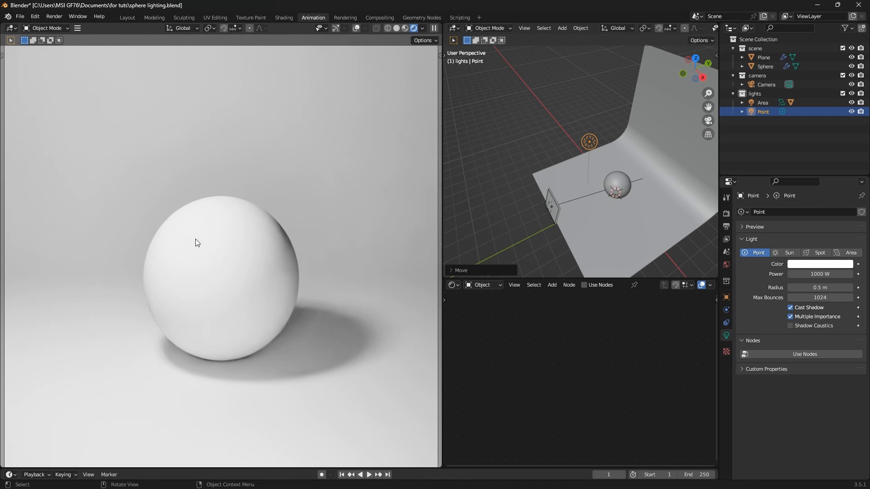
Add a new Principled BSDF material to the sphere and another to the backdrop plane
left_click(616, 180)
left_click(668, 284)
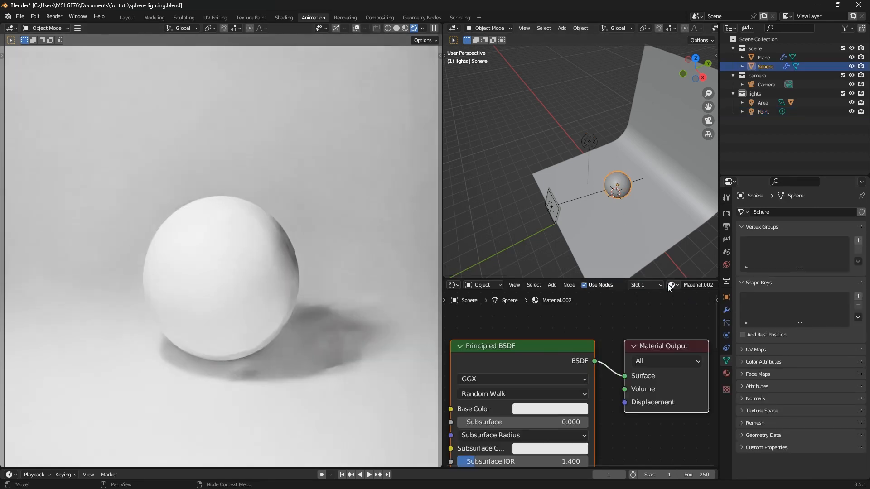
left_click(642, 229)
left_click(662, 288)
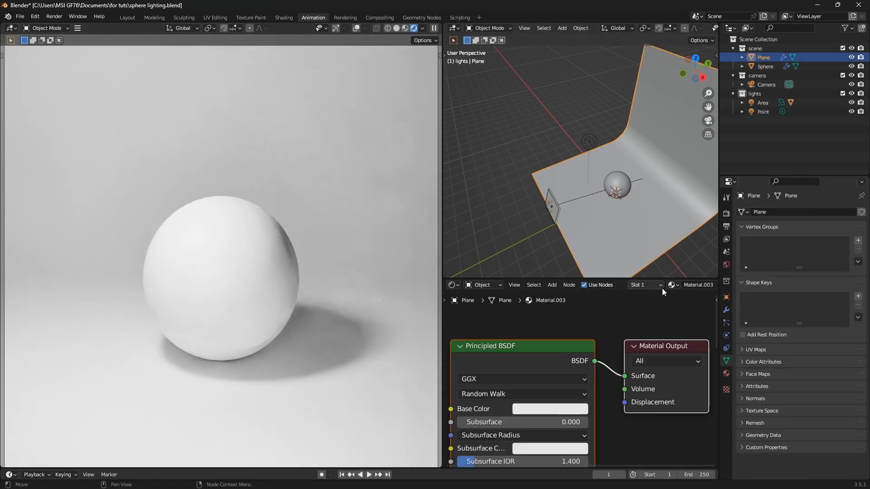
left_click(618, 181)
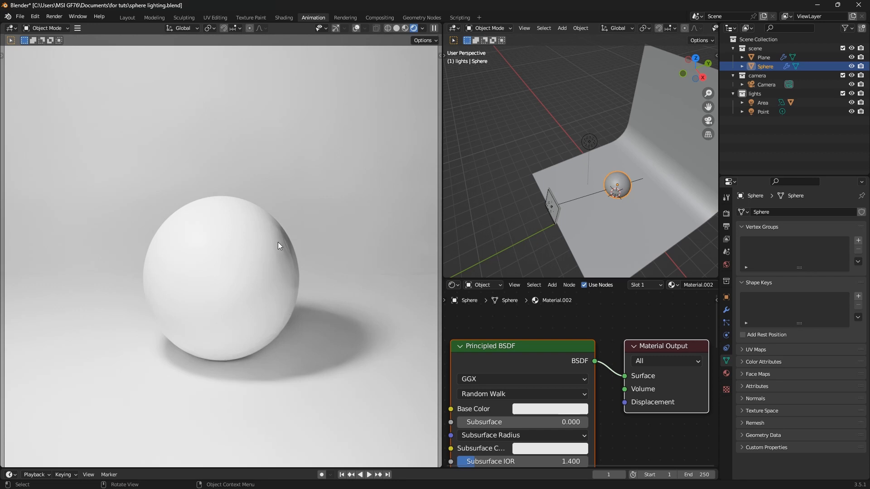
left_click(588, 143)
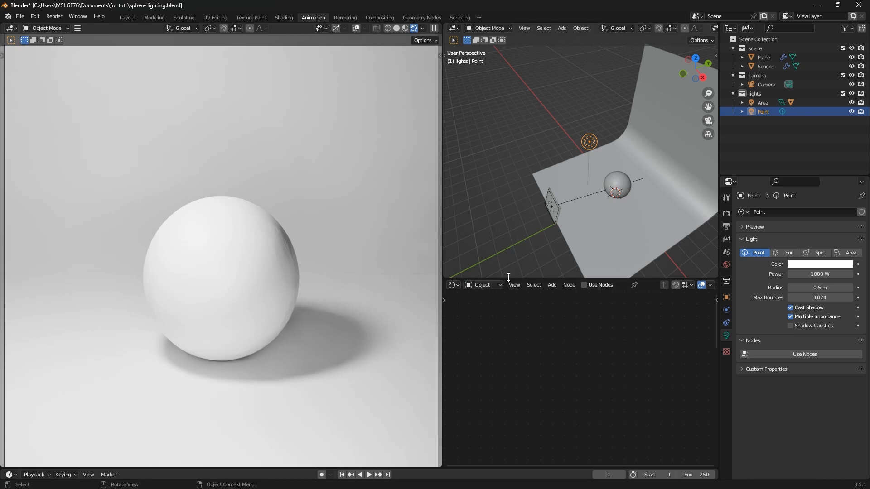
Enlarge the 3D viewport over the Shader Editor and orbit to view the whole lighting setup
left_click_drag(503, 279, 528, 363)
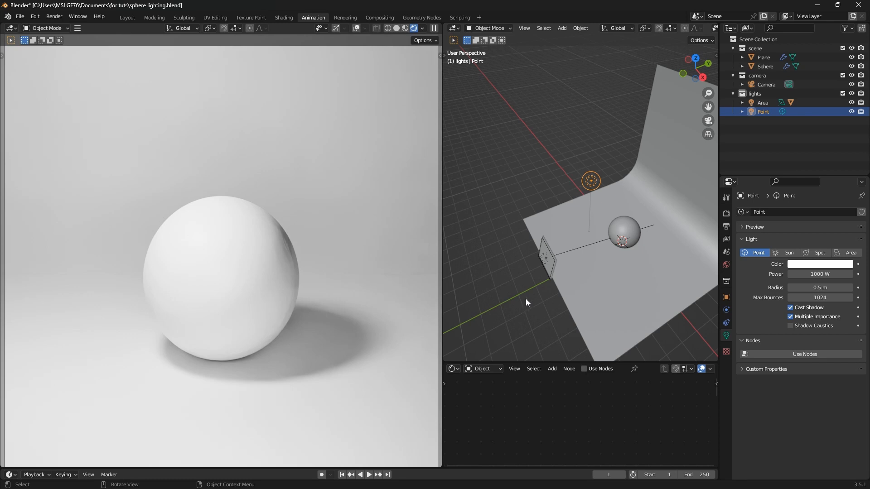
middle_click_drag(529, 298, 575, 279)
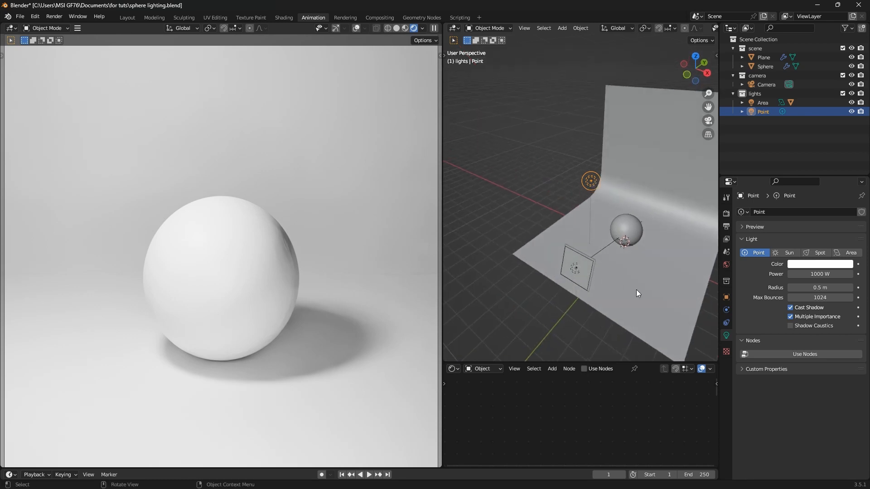